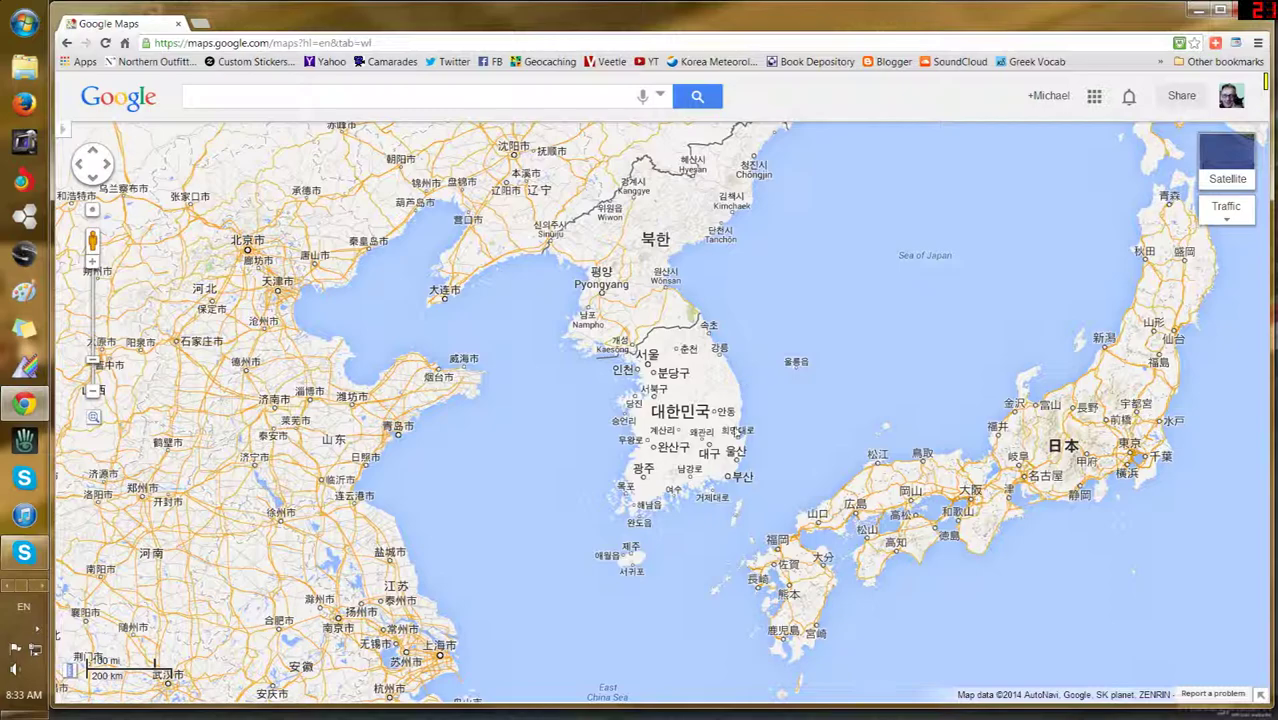
Step: Look up the coordinates of a point on the east side of Daejeon, South Korea, with What's here, and collapse the results
scroll(698, 422, "up", 2)
scroll(608, 351, "up", 2)
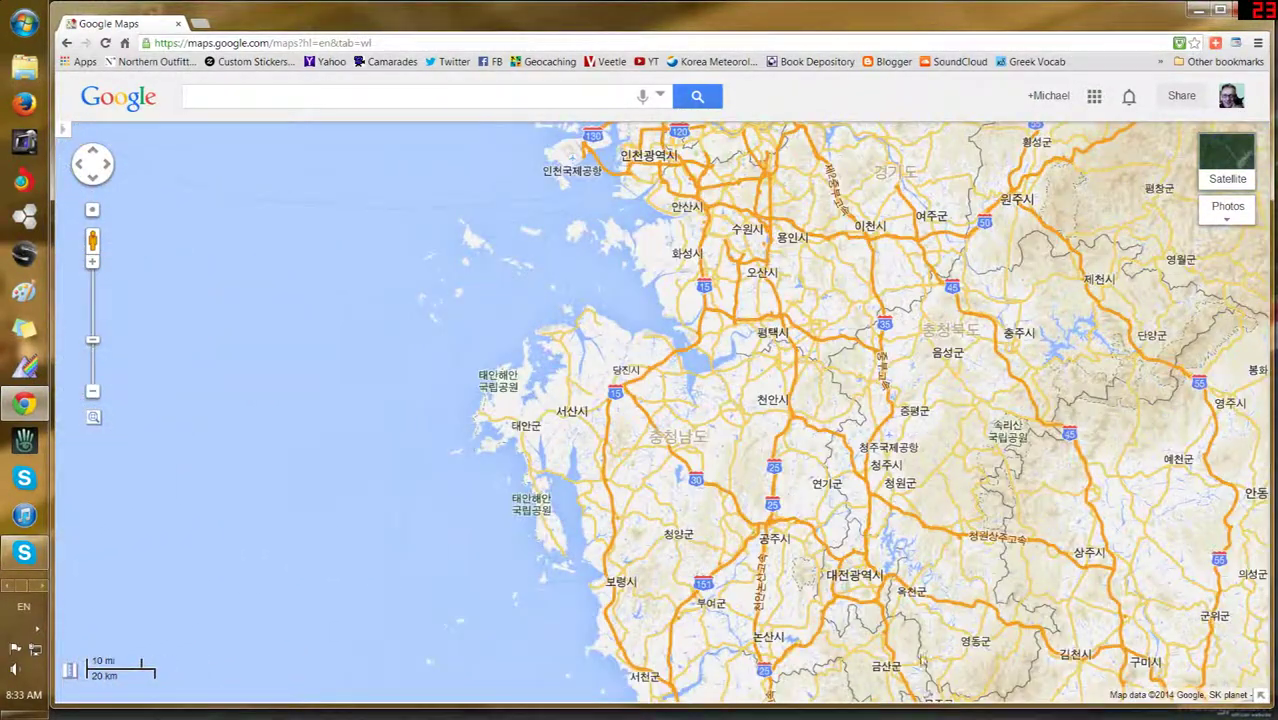
left_click_drag(928, 578, 751, 414)
scroll(665, 385, "up", 1)
scroll(751, 414, "up", 1)
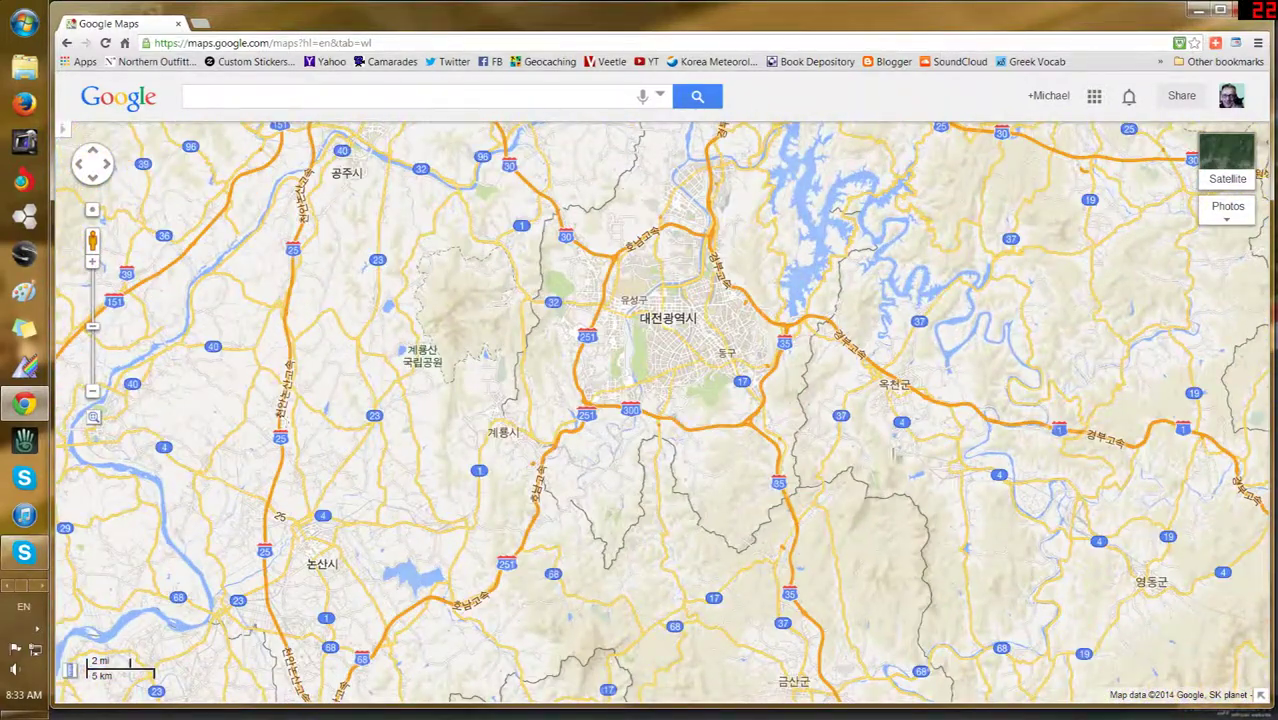
right_click(736, 318)
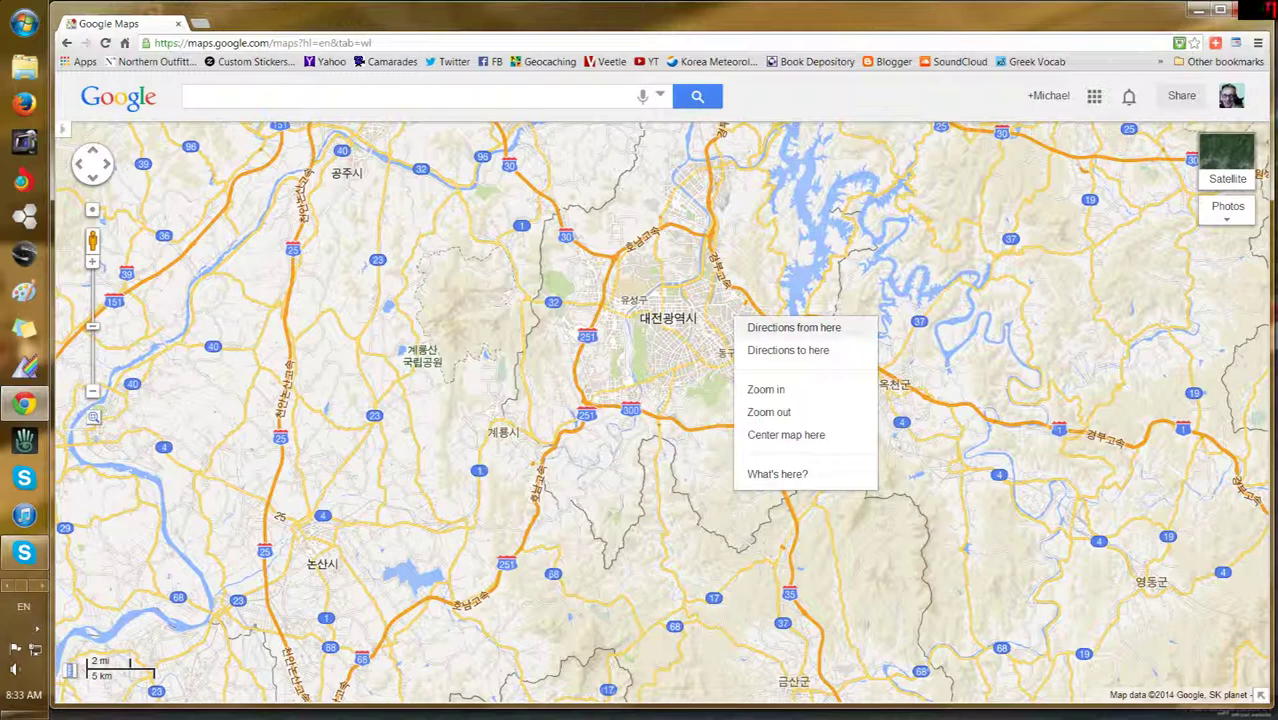
left_click(824, 476)
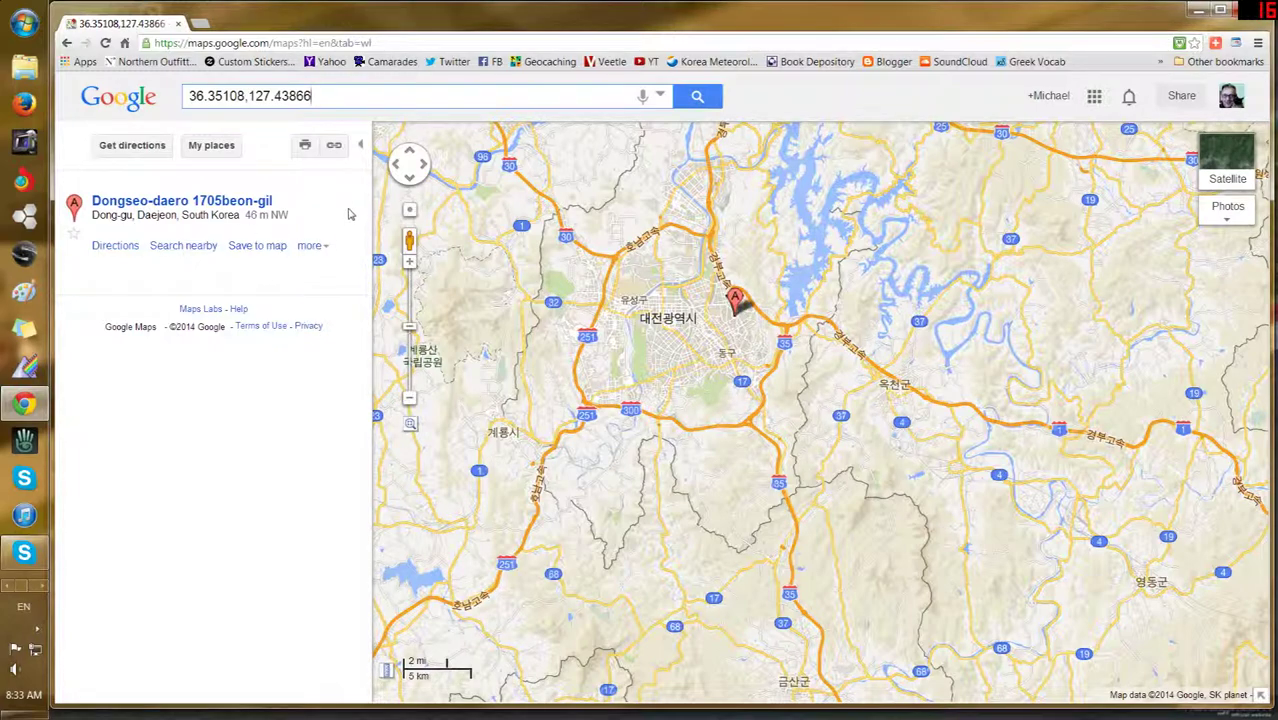
left_click(360, 145)
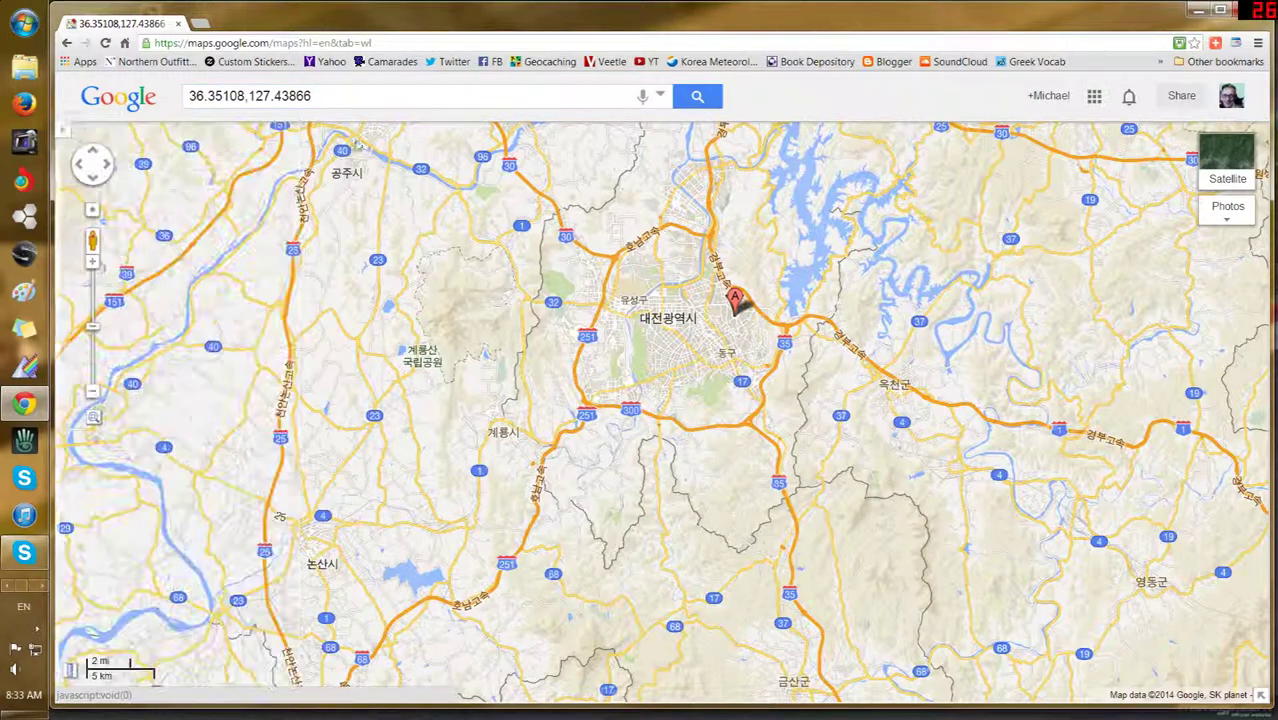
Step: Copy the full coordinates of the marked Daejeon point
left_click_drag(312, 96, 186, 96)
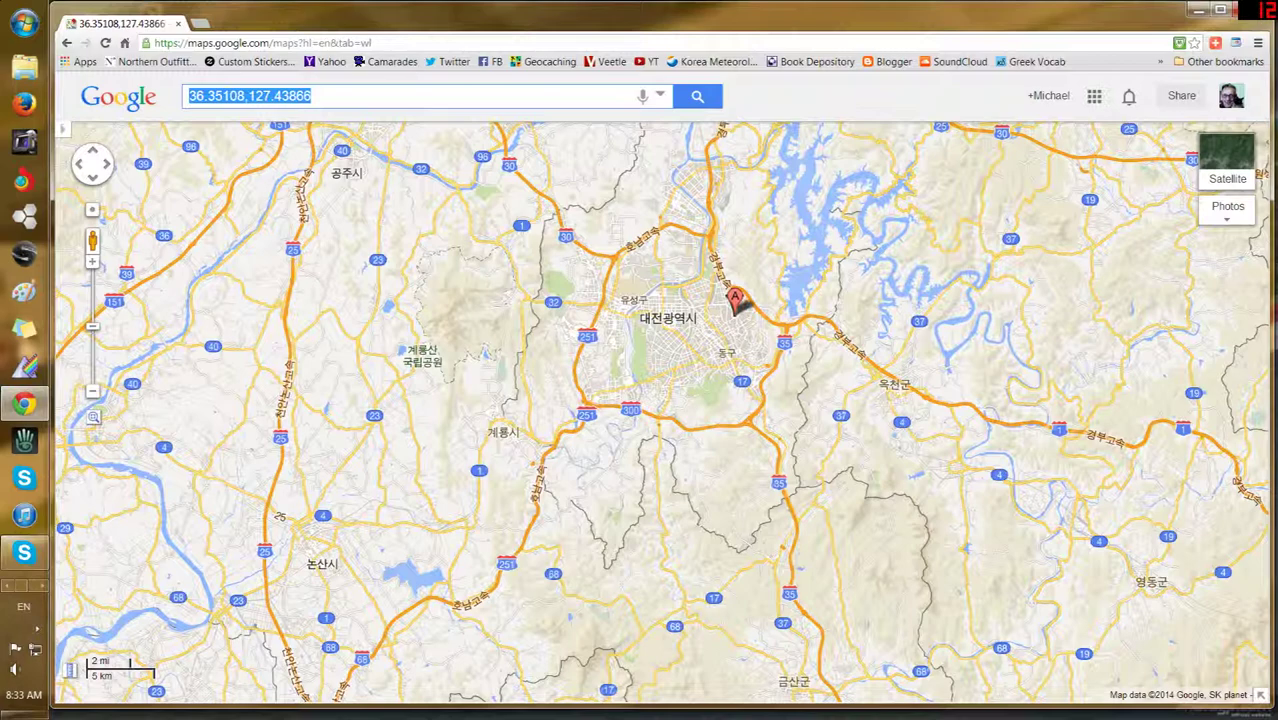
right_click(261, 99)
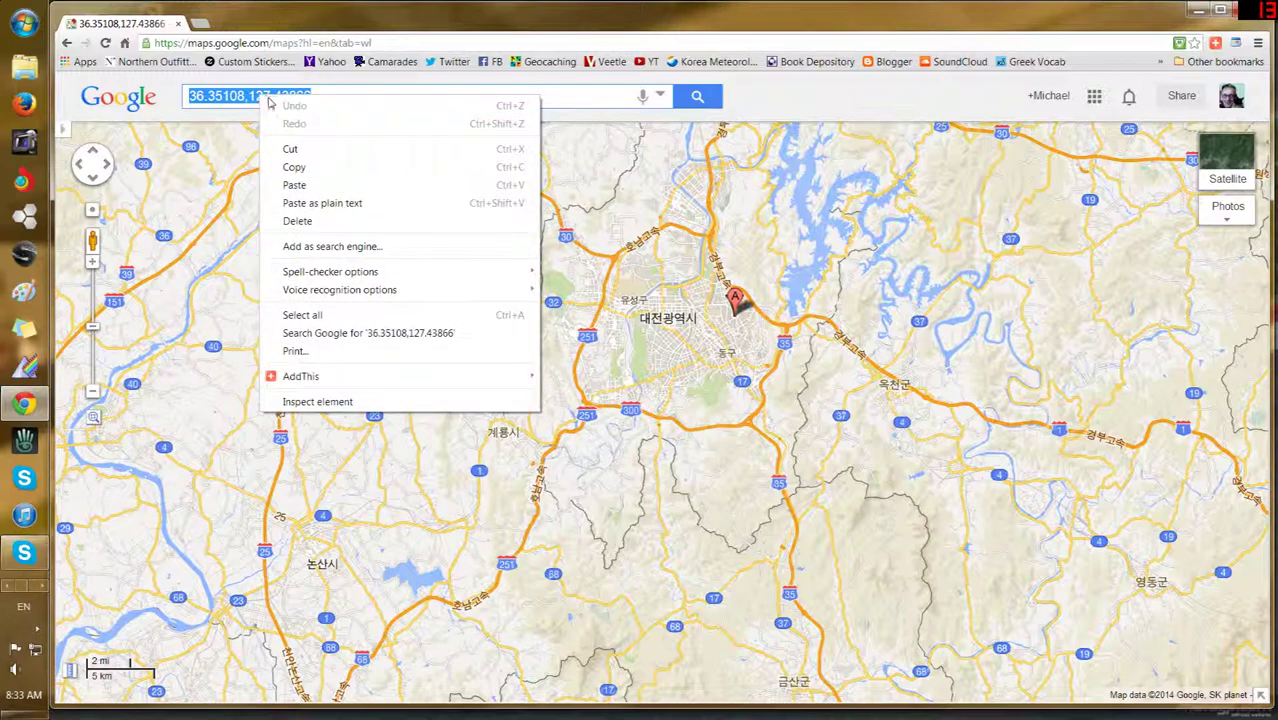
left_click(313, 170)
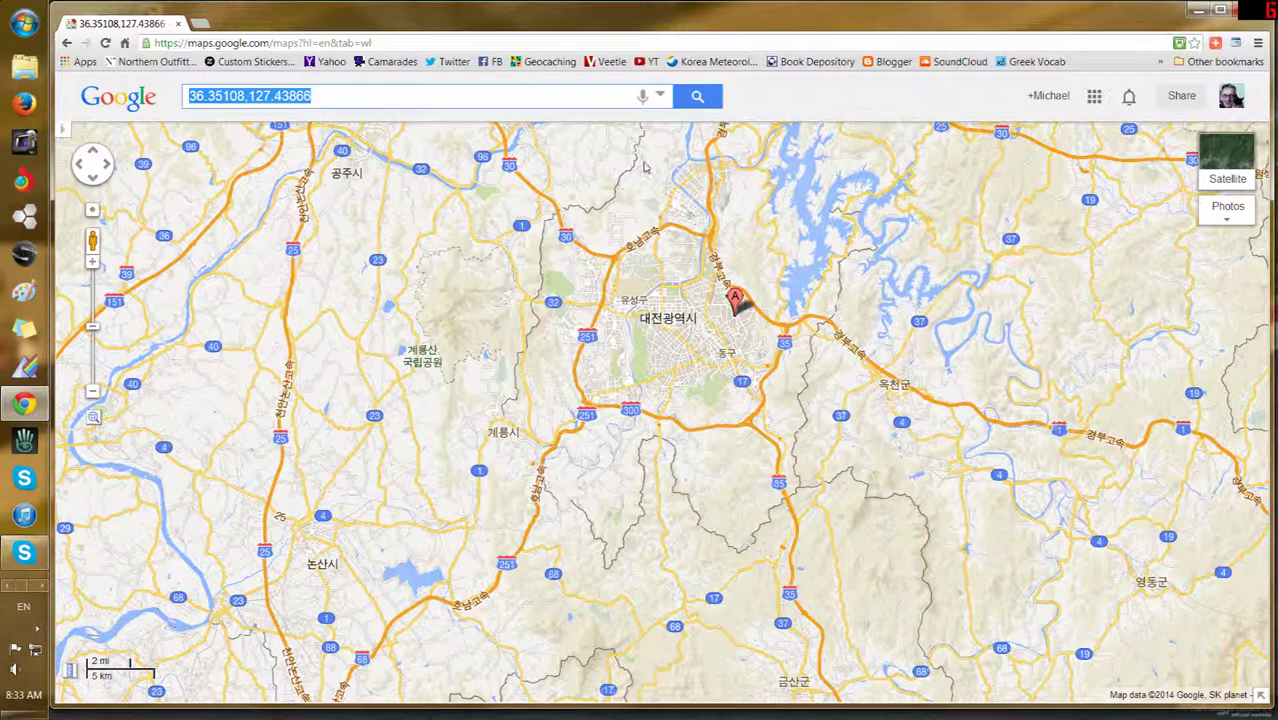
Step: Go to the Geocaching website and open its Hide & Seek a Cache page
left_click(550, 62)
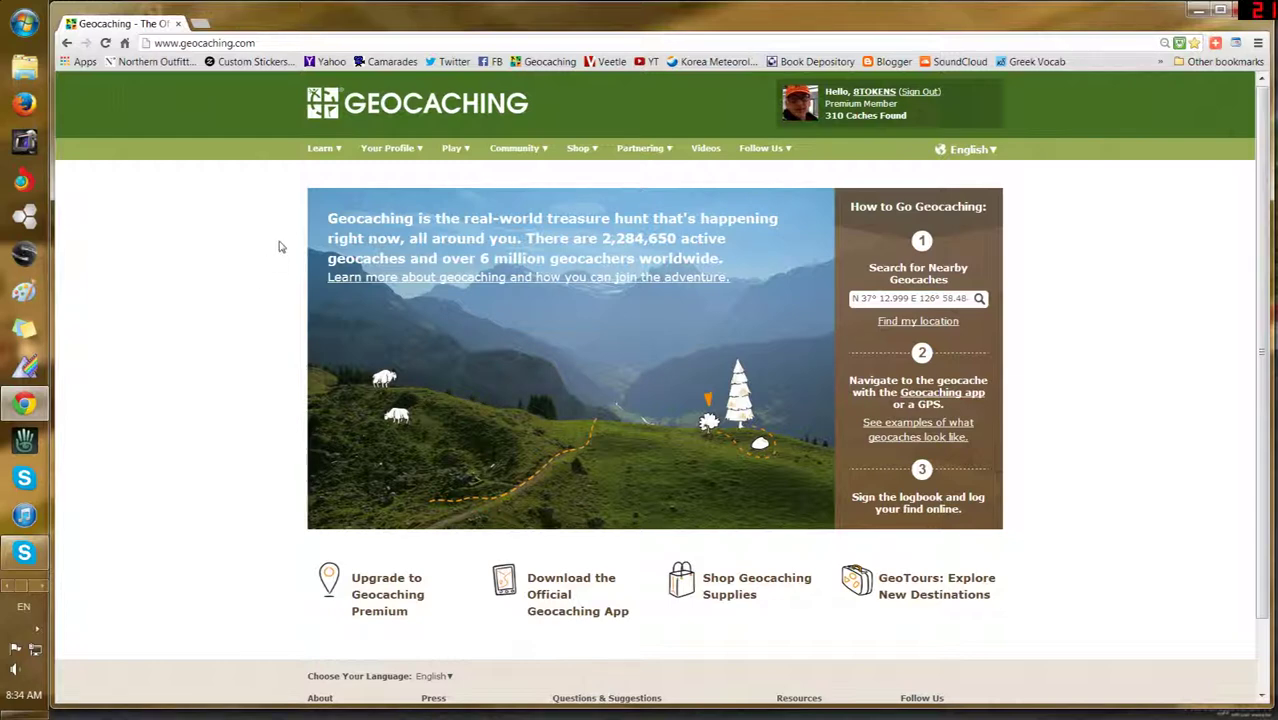
mouse_move(455, 155)
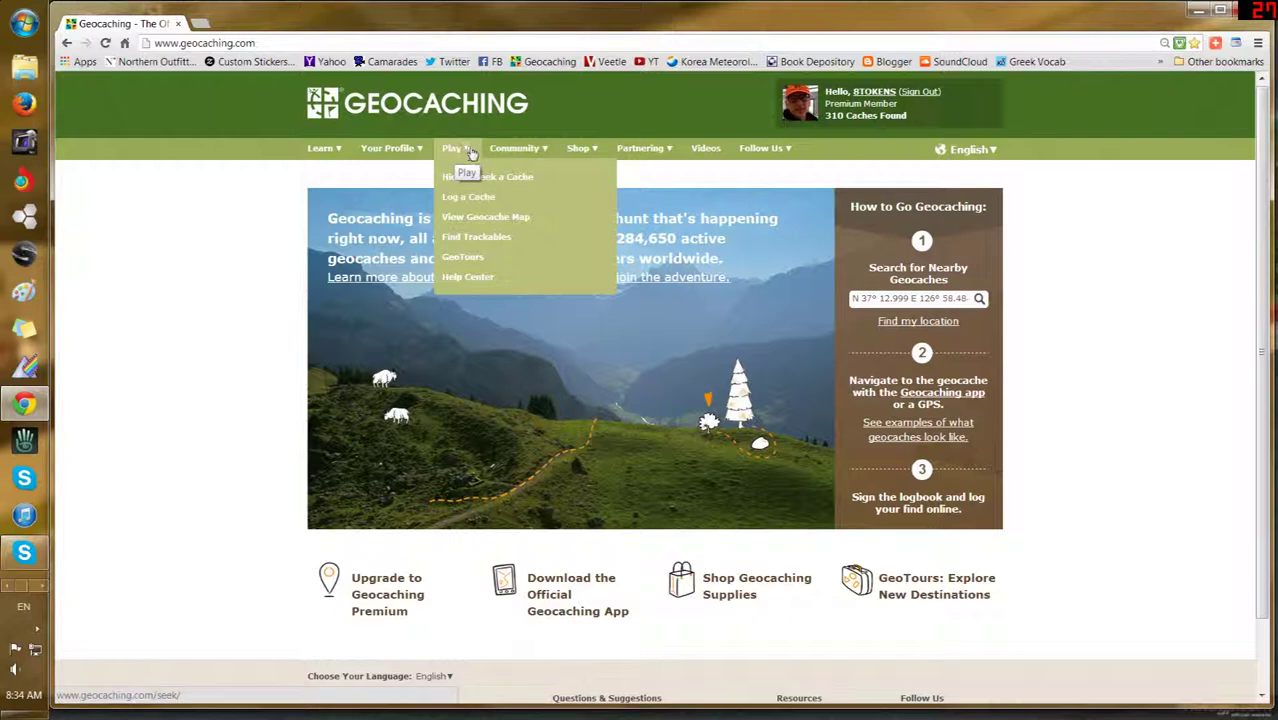
mouse_move(600, 185)
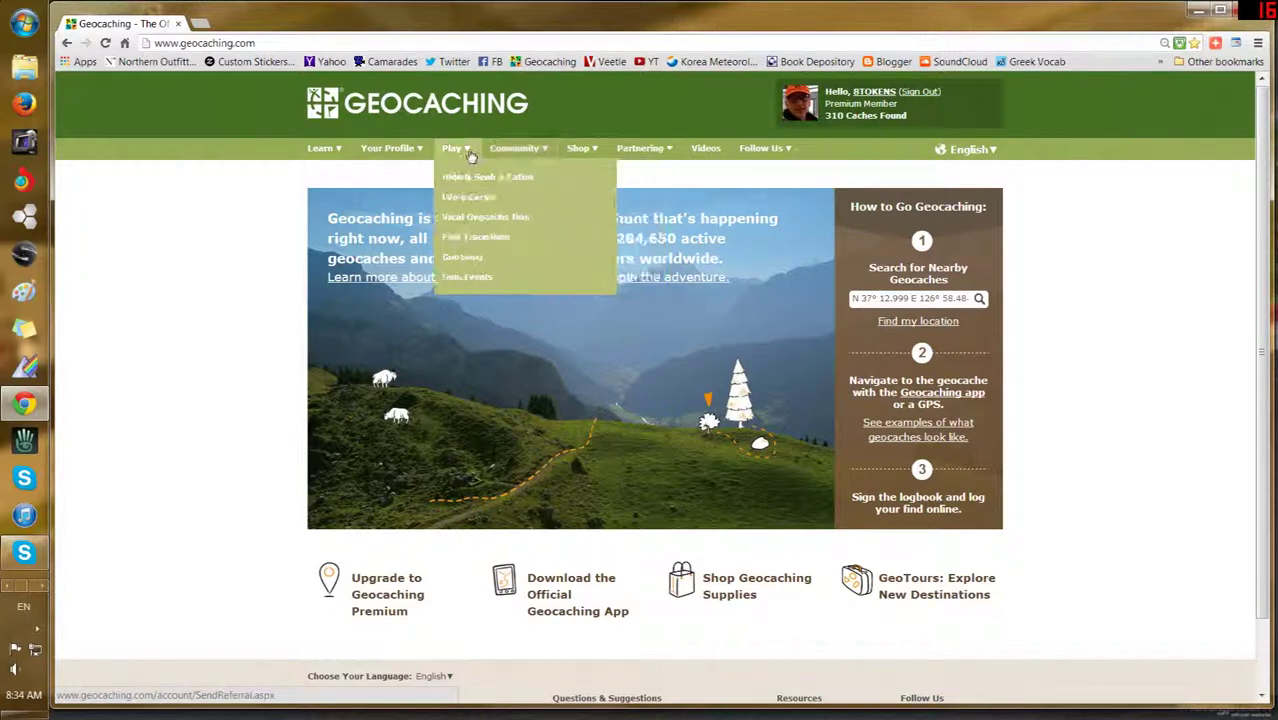
left_click(558, 181)
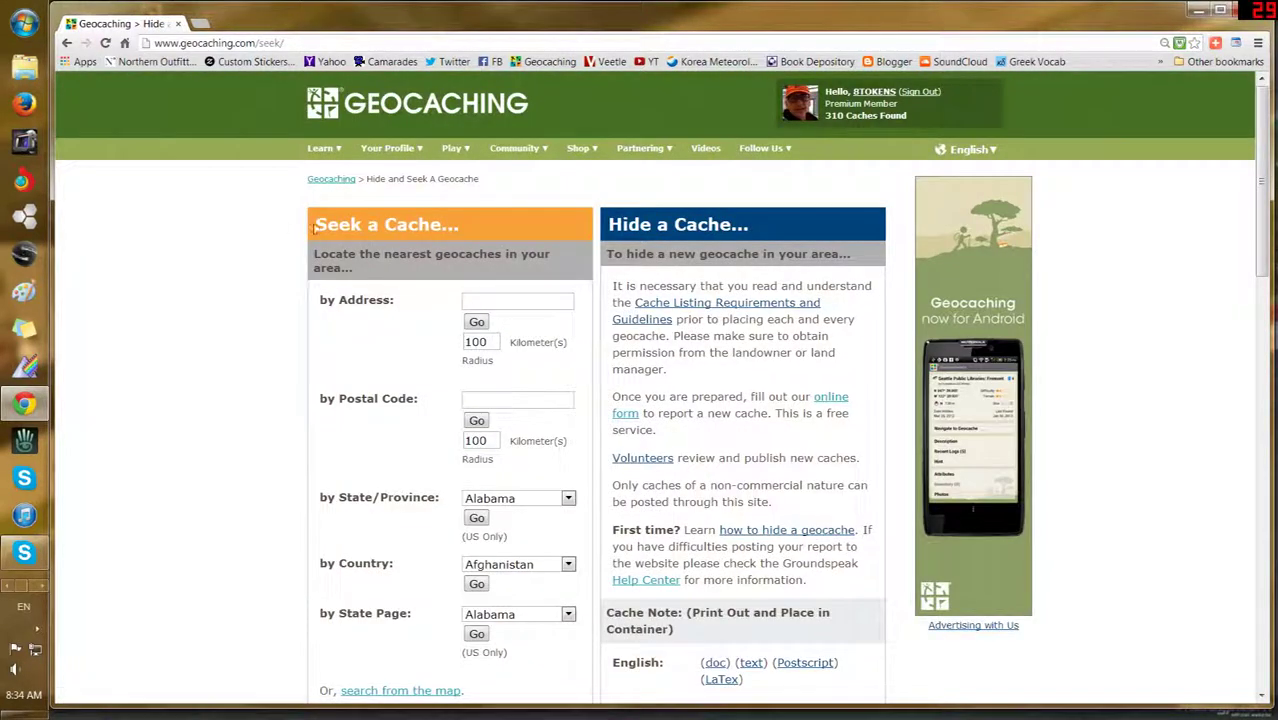
Step: Paste the copied coordinates as the decimal-format latitude and trim the entry to 36.35108
scroll(242, 270, "down", 4)
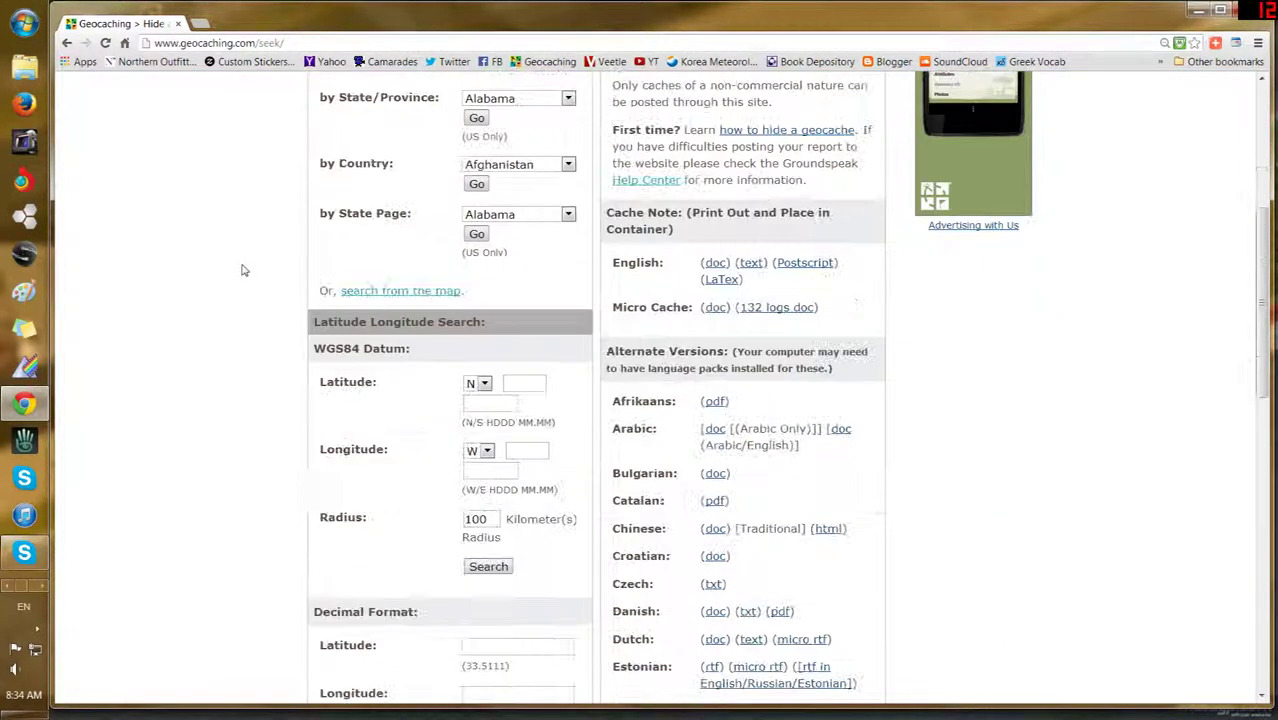
scroll(230, 265, "down", 1)
scroll(205, 300, "down", 1)
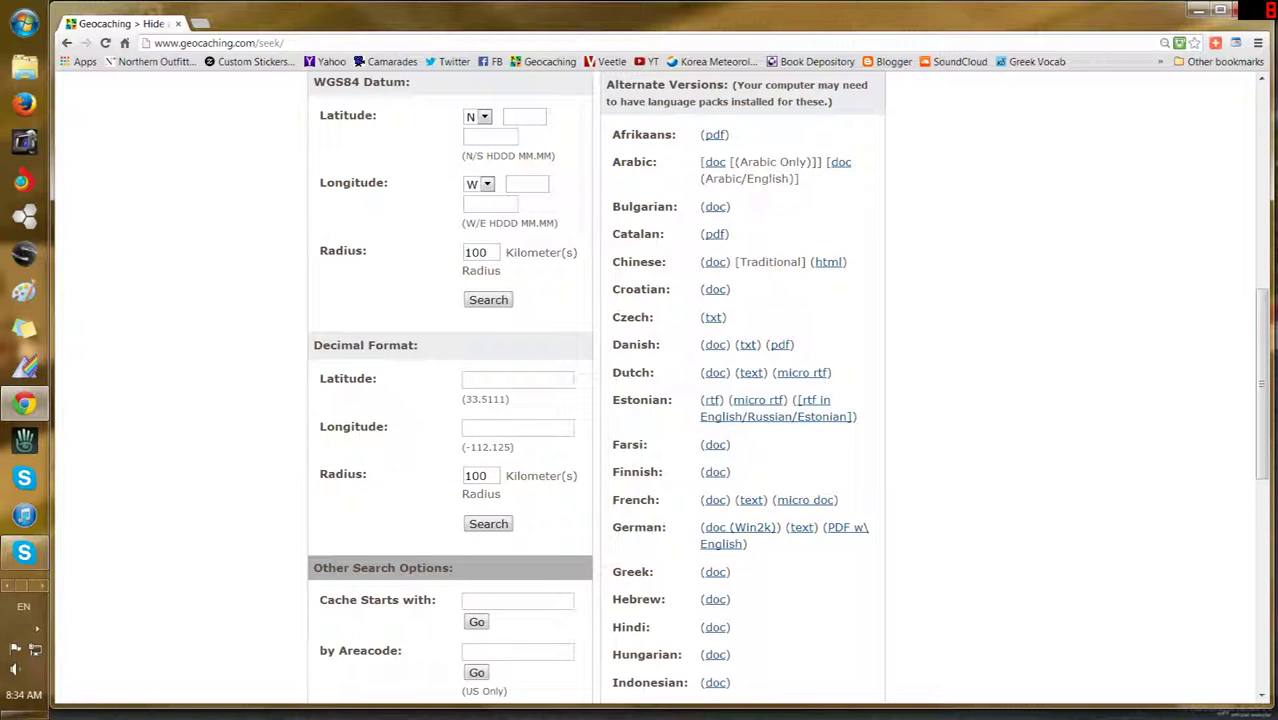
left_click(488, 382)
right_click(488, 382)
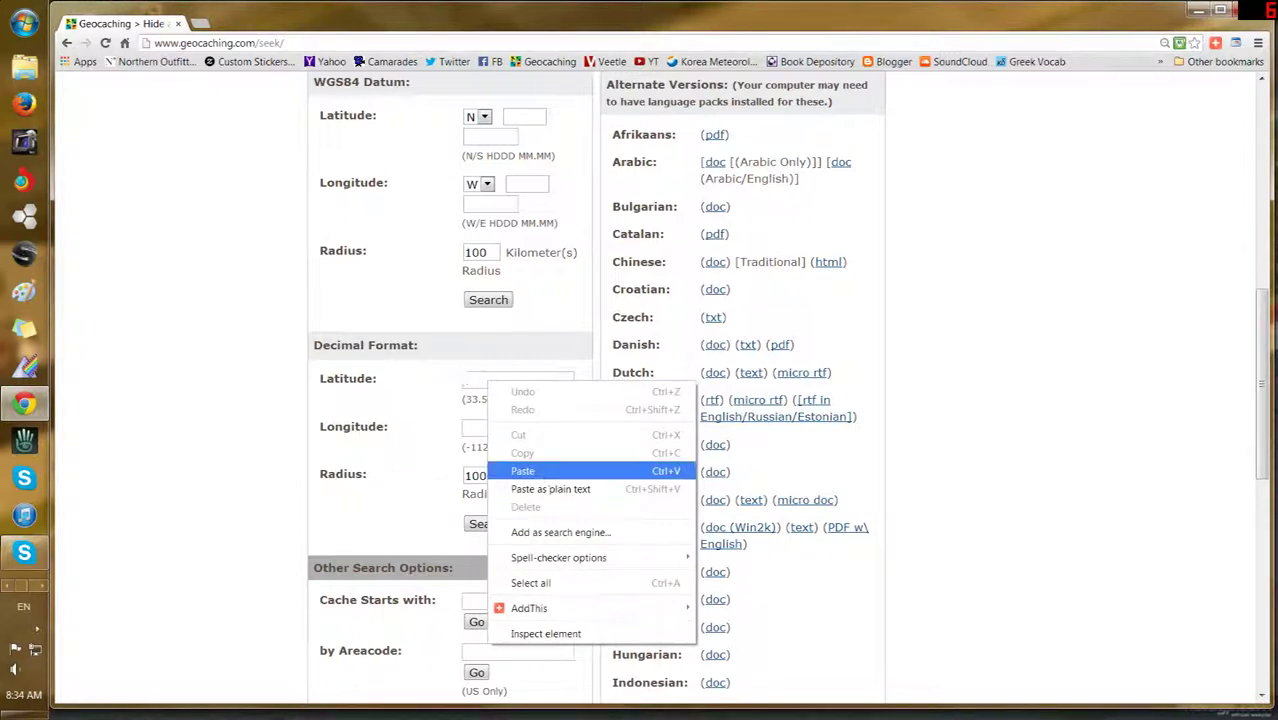
left_click(530, 471)
left_click_drag(507, 381, 634, 392)
key("ctrl+x")
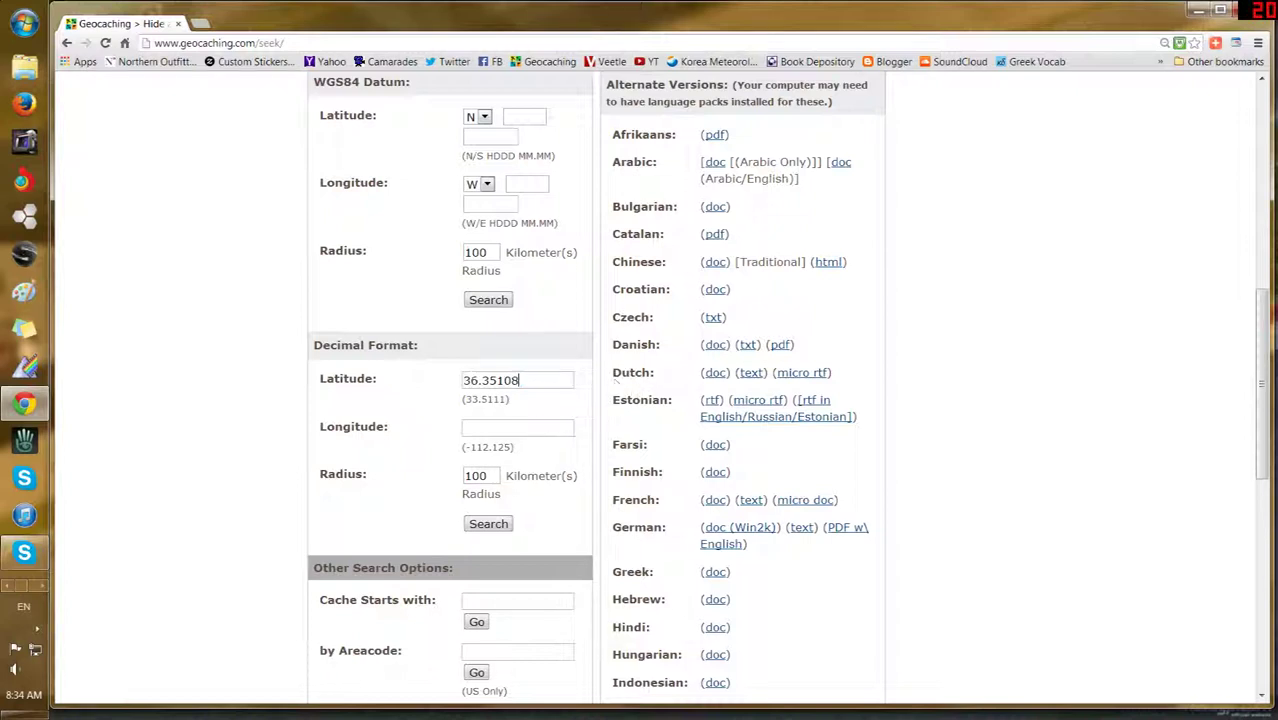
Step: Paste the coordinates as the decimal-format longitude and trim the entry to 127.43866
right_click(497, 432)
left_click(548, 519)
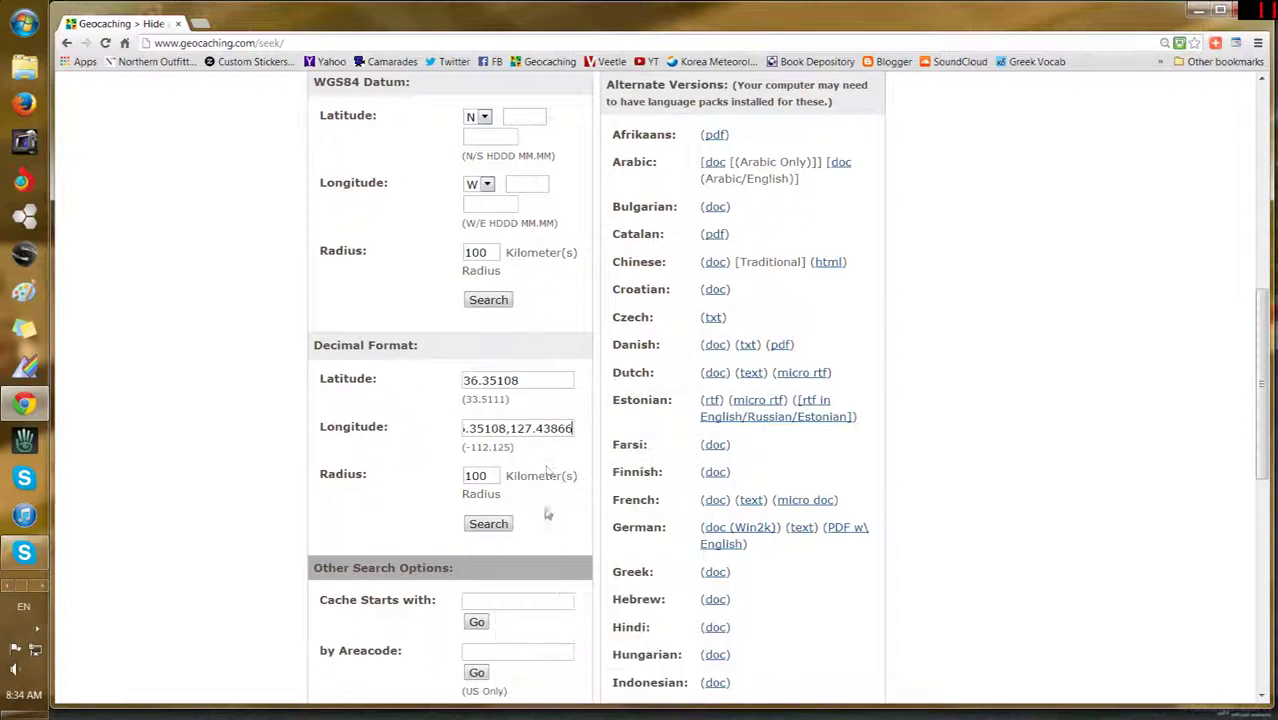
left_click_drag(509, 428, 312, 425)
key("BackSpace")
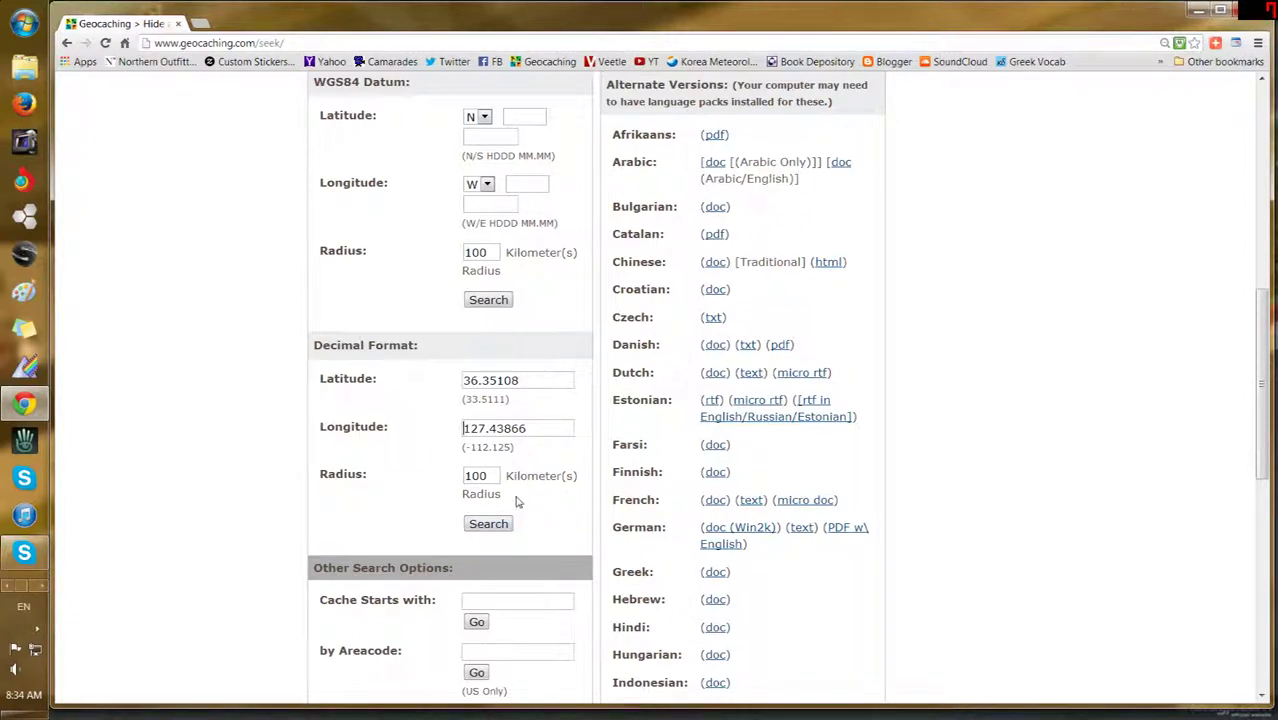
Step: Set the decimal-format search radius to 50 kilometers and run the geocache search
left_click_drag(487, 476, 447, 476)
type("50")
left_click(490, 525)
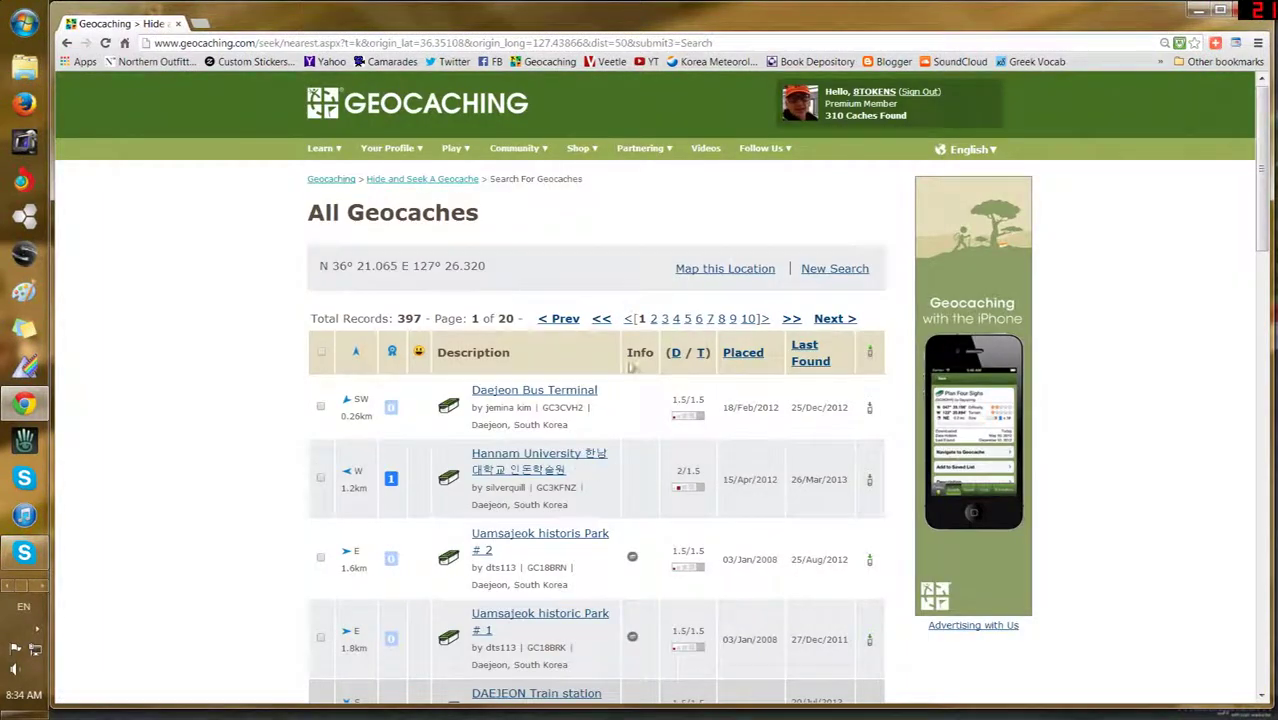
Step: Map the searched location and view the geocaches across the whole Daejeon area
left_click(731, 270)
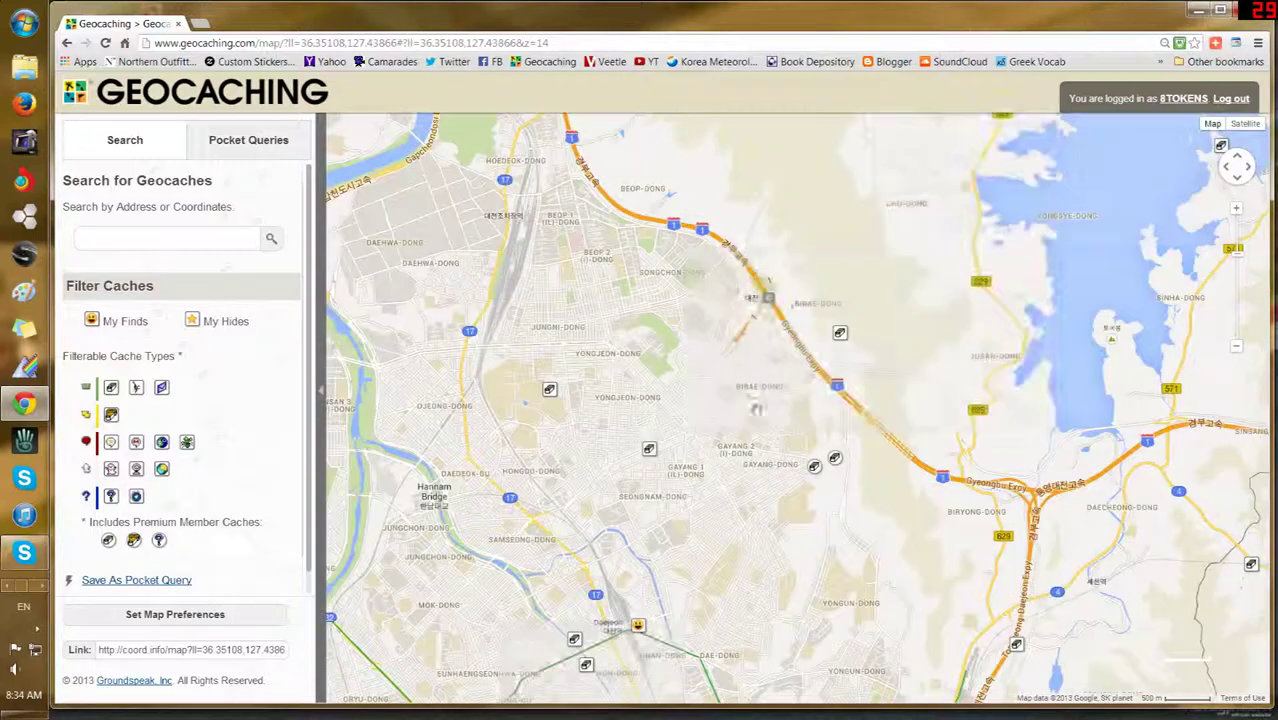
scroll(810, 464, "down", 2)
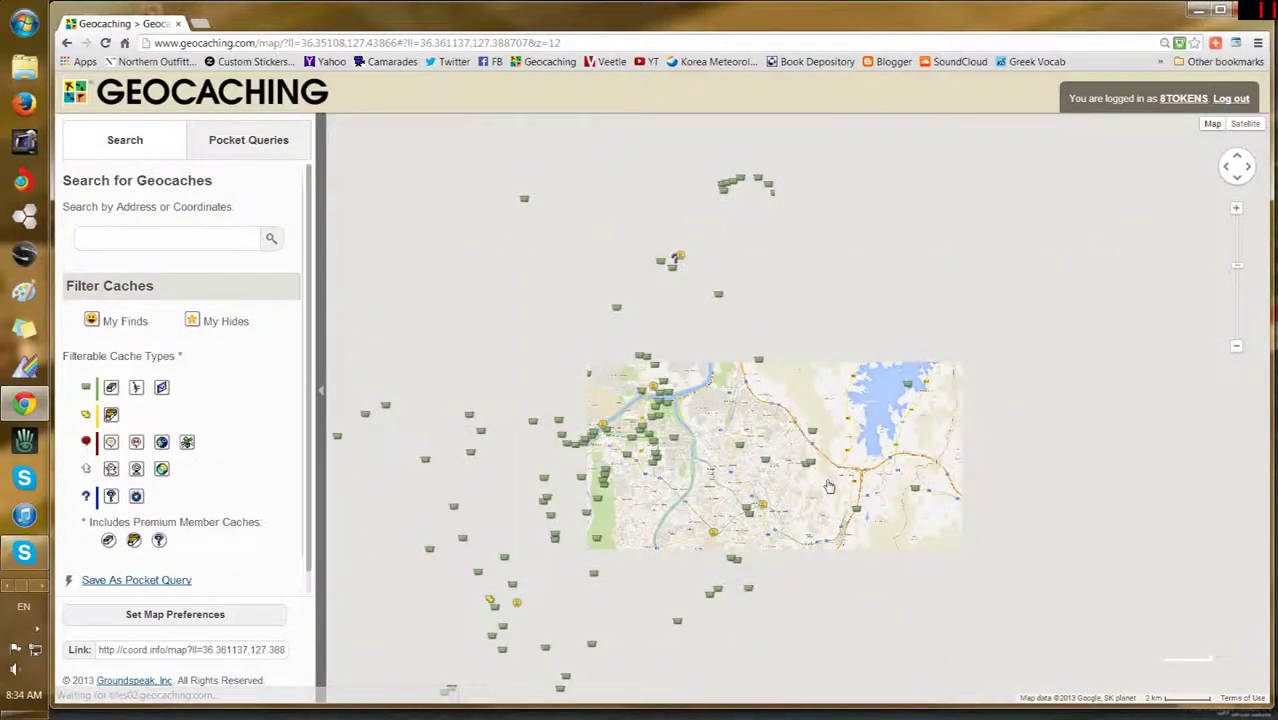
left_click_drag(820, 487, 820, 427)
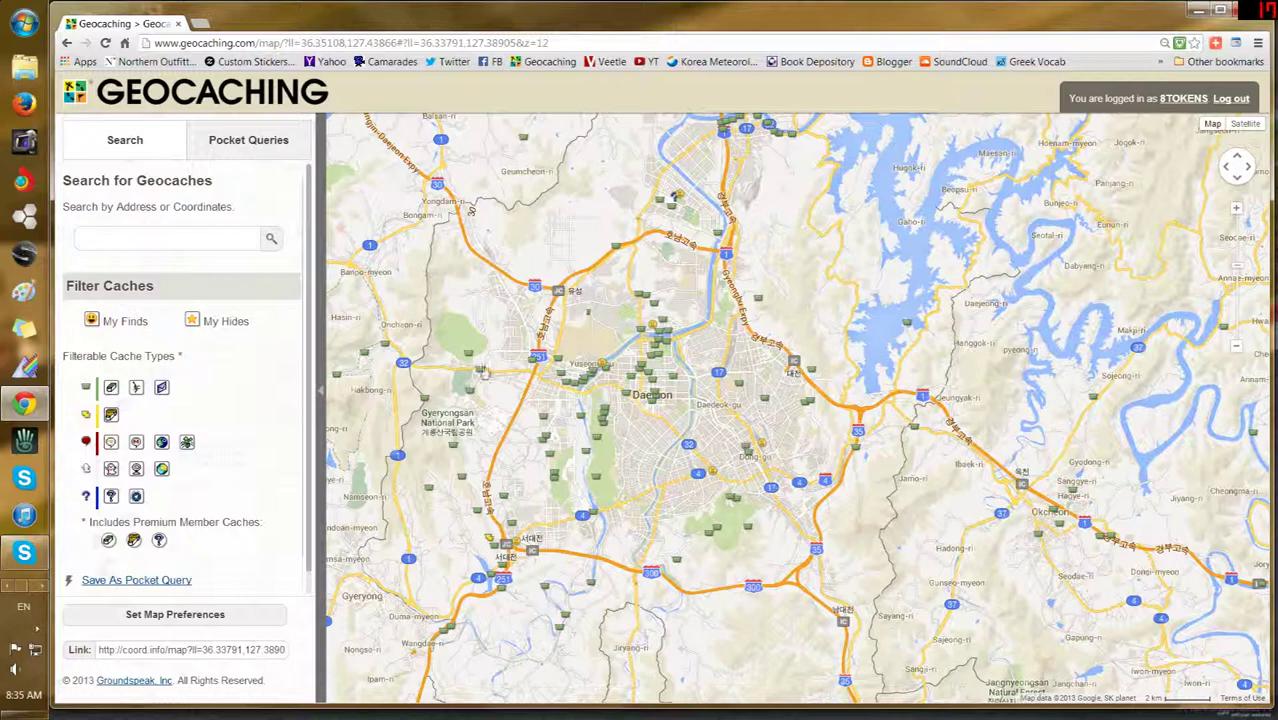
Step: Check the Hannam University cache's difficulty, terrain and size on the map, and open its full details page
scroll(721, 398, "up", 1)
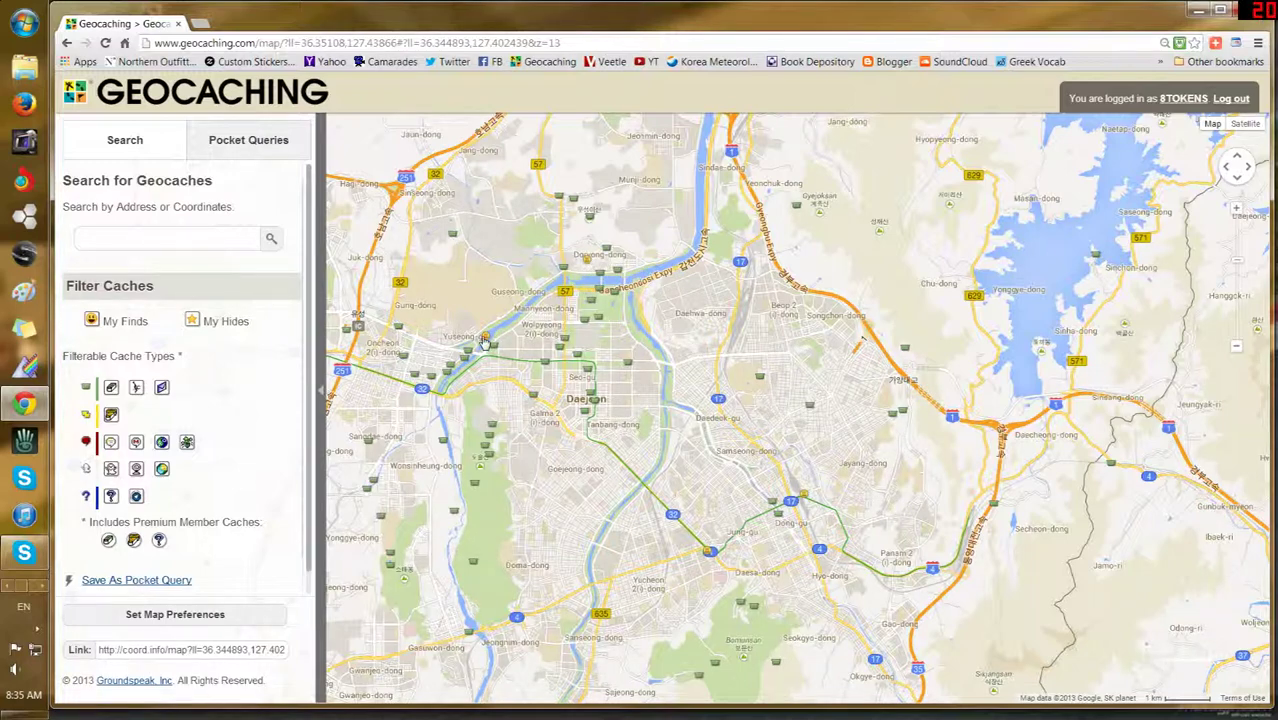
scroll(830, 392, "up", 1)
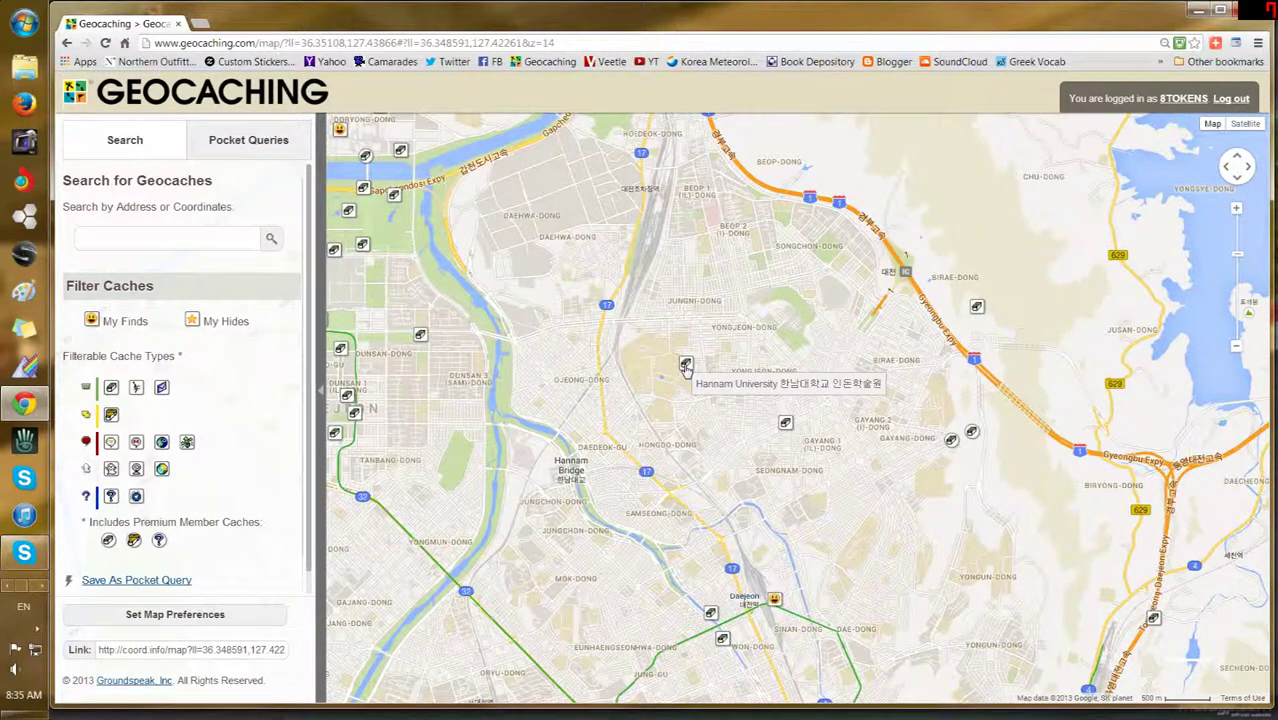
left_click(685, 366)
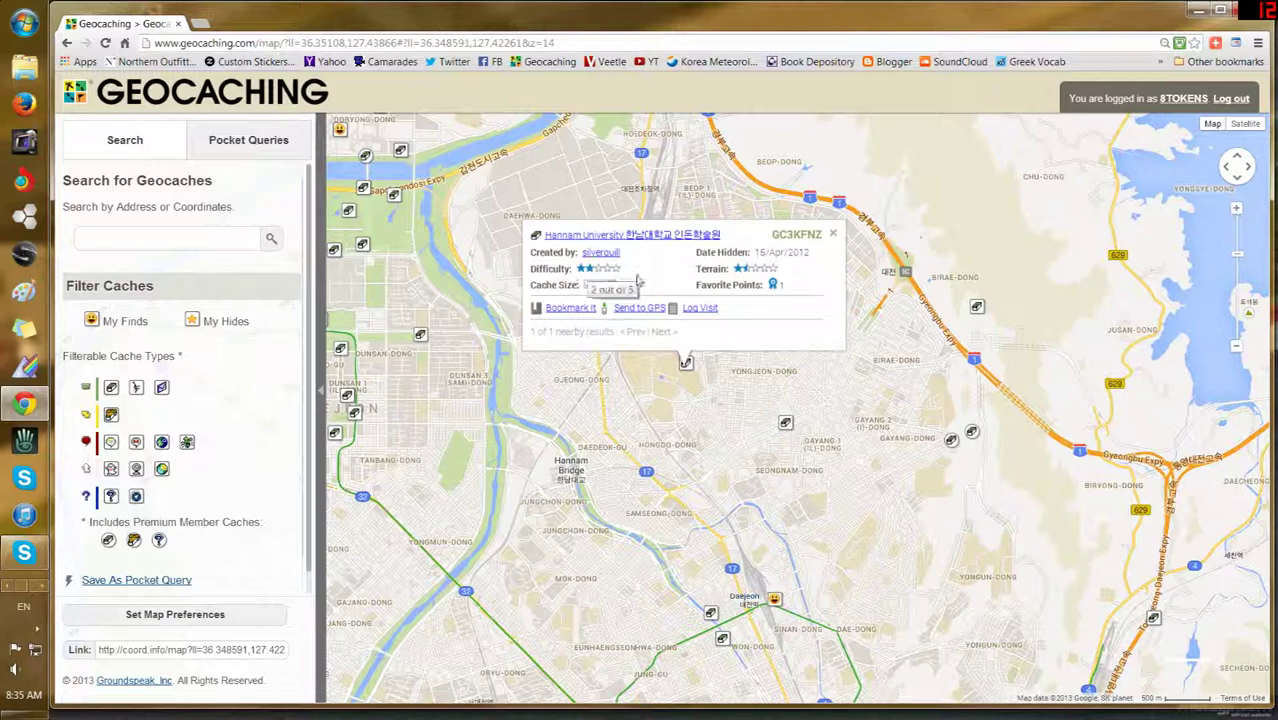
mouse_move(751, 272)
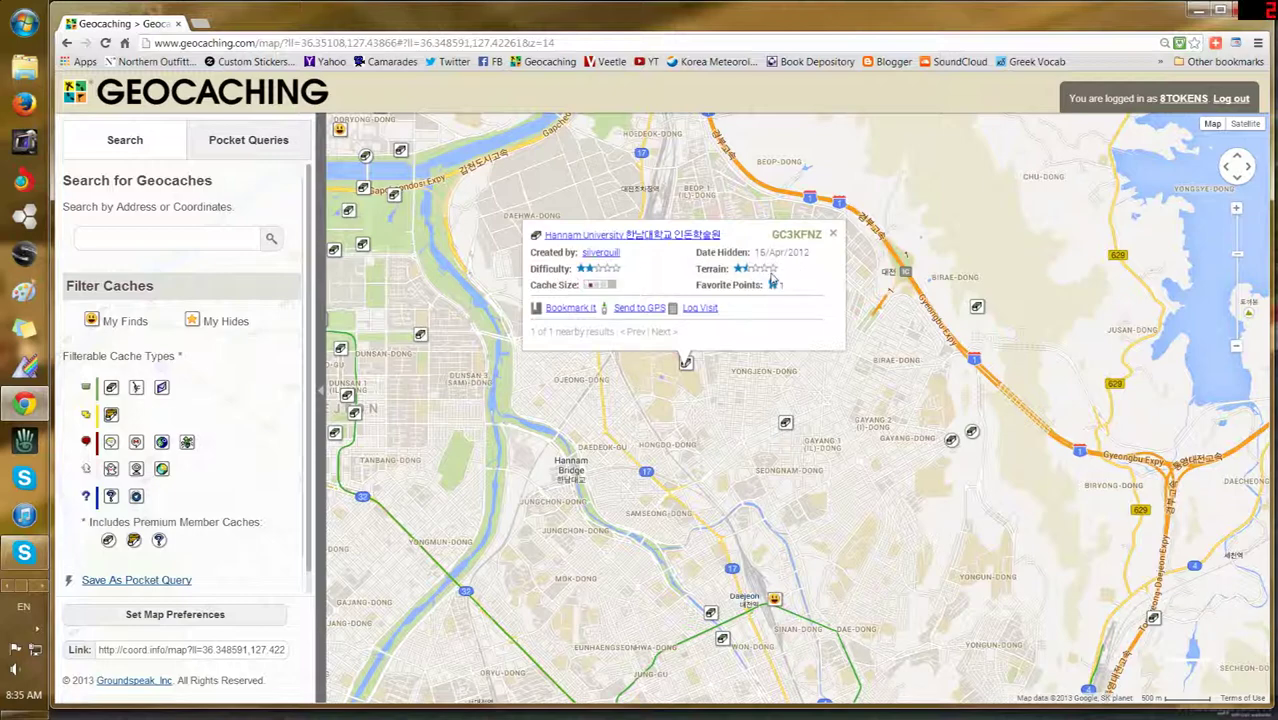
mouse_move(591, 289)
left_click(638, 236)
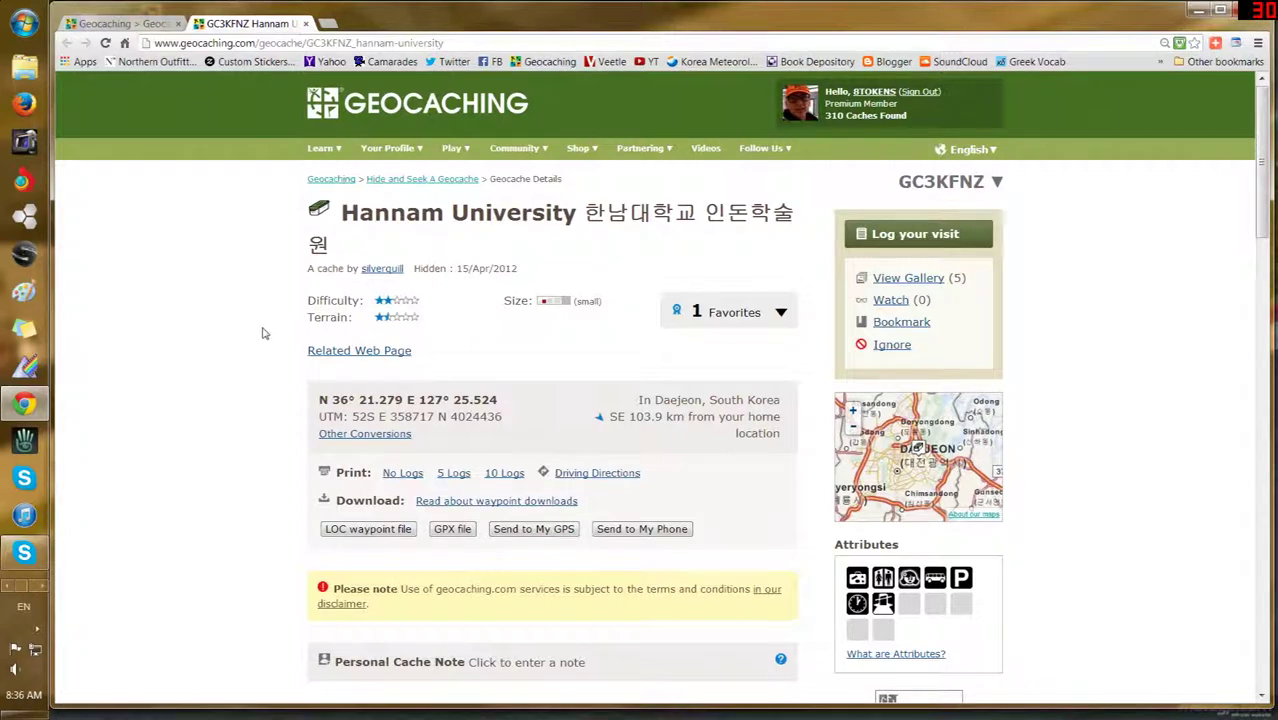
Step: Examine the Hannam University cache's gallery images, description, hints and the rest of its details page
left_click(924, 284)
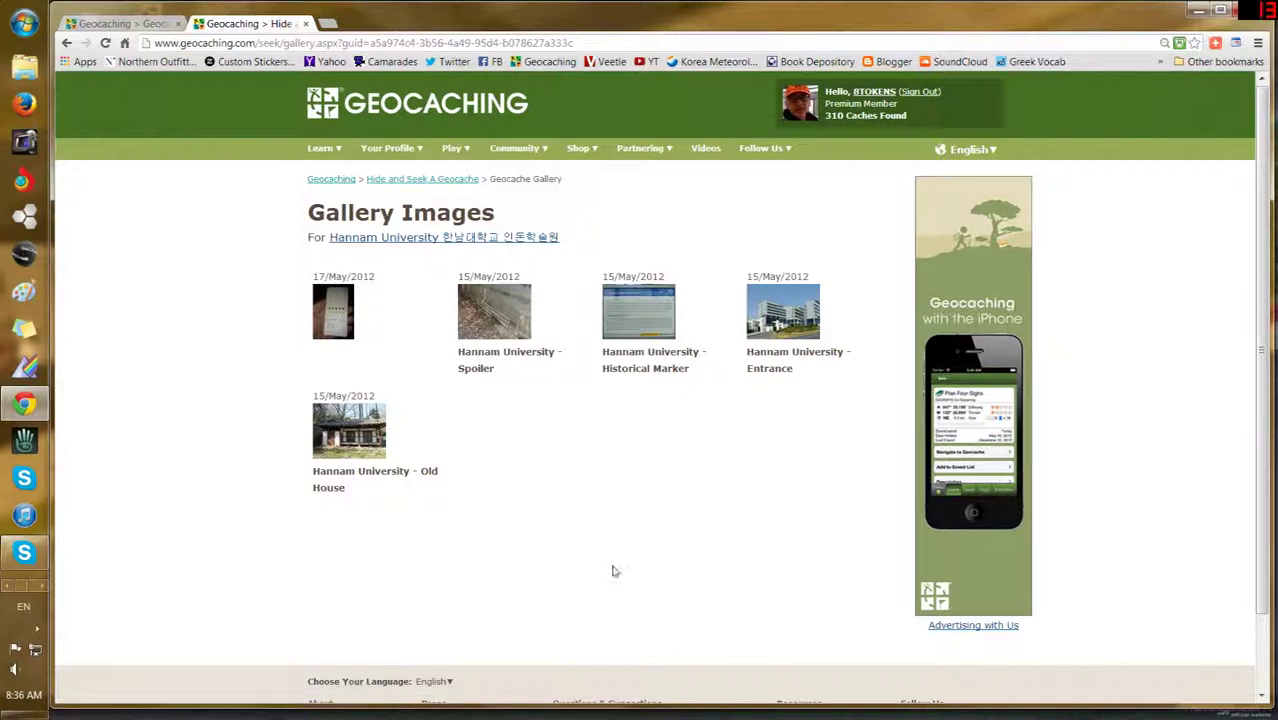
left_click(66, 43)
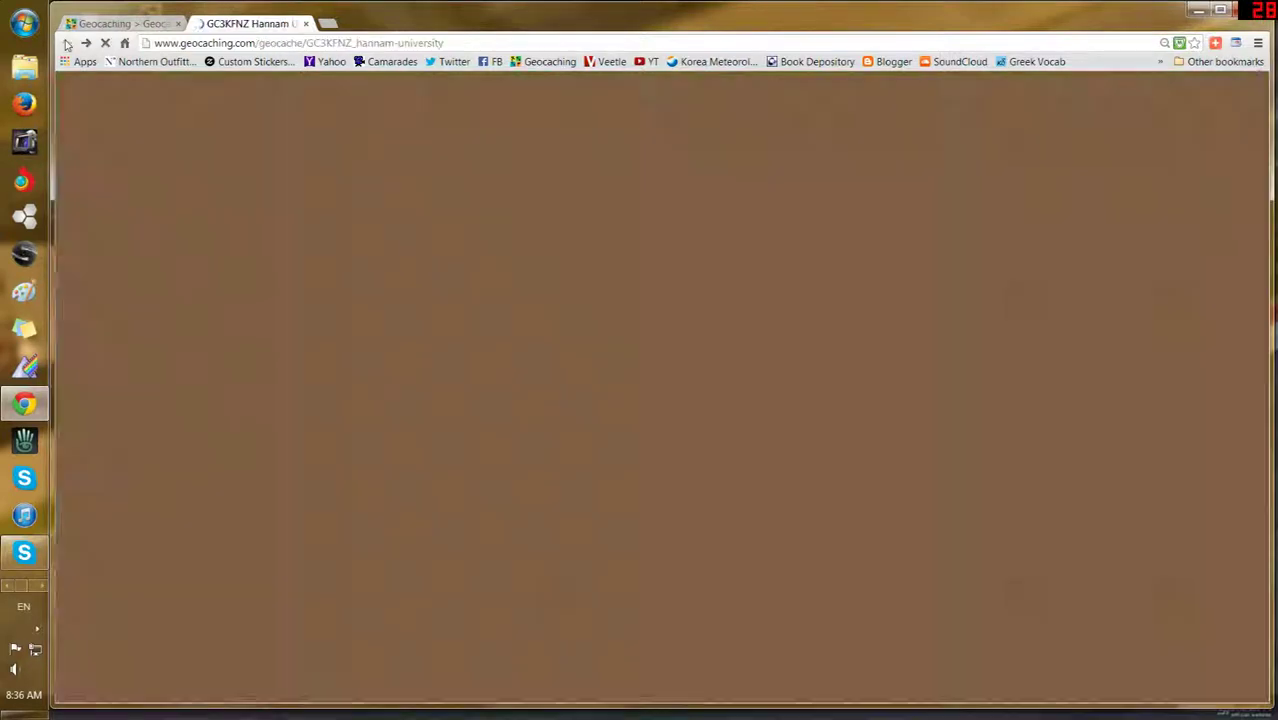
scroll(249, 308, "down", 3)
scroll(249, 308, "down", 7)
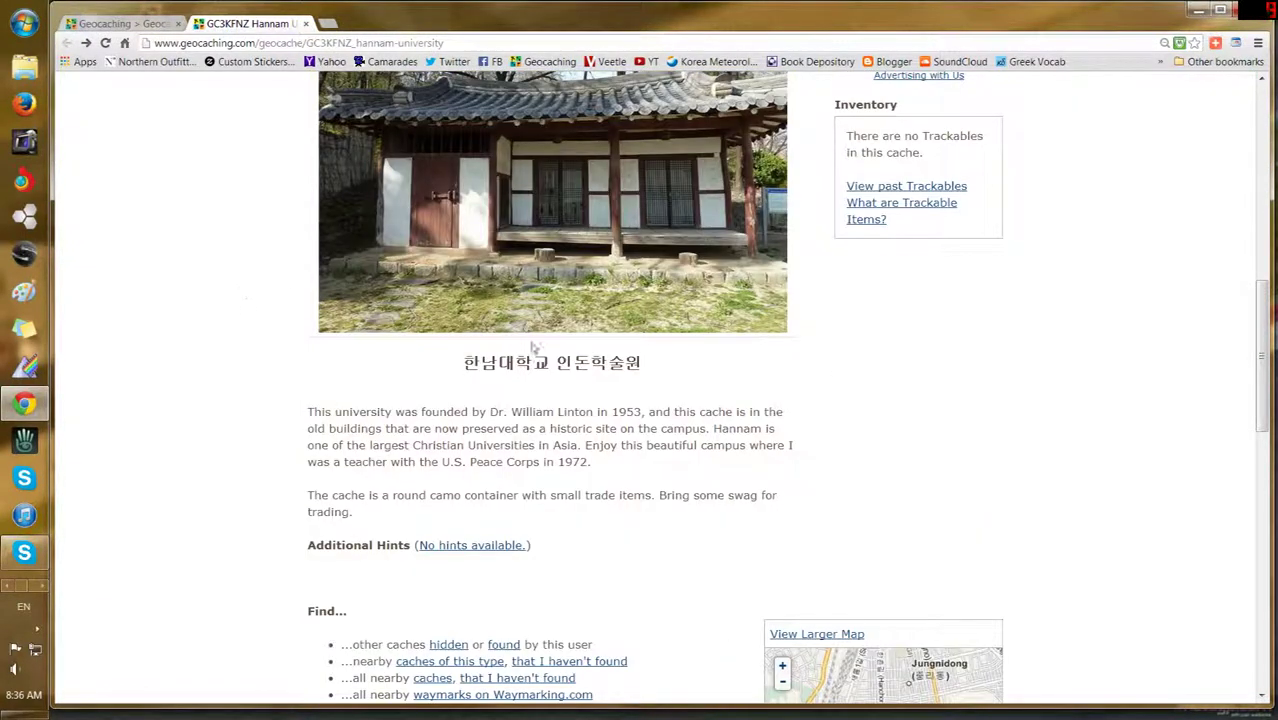
scroll(495, 400, "down", 3)
left_click_drag(488, 411, 548, 439)
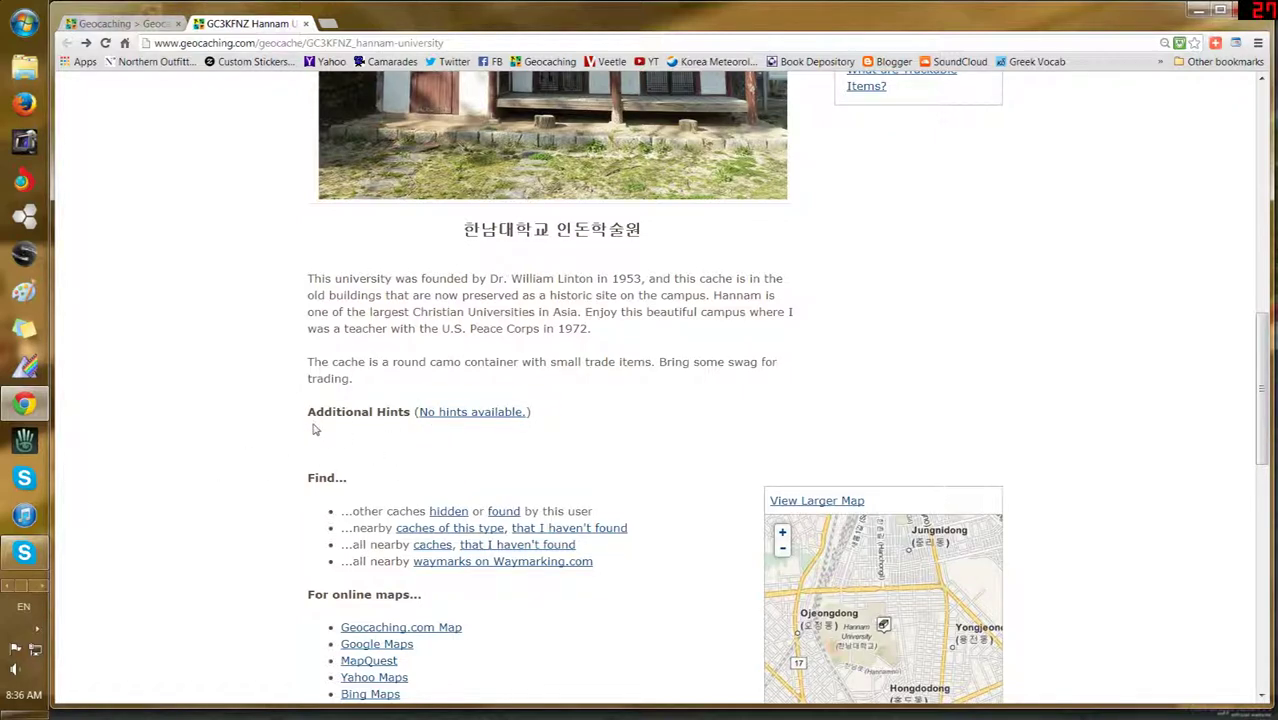
scroll(262, 430, "down", 8)
scroll(660, 430, "down", 4)
scroll(660, 430, "up", 6)
scroll(659, 430, "up", 15)
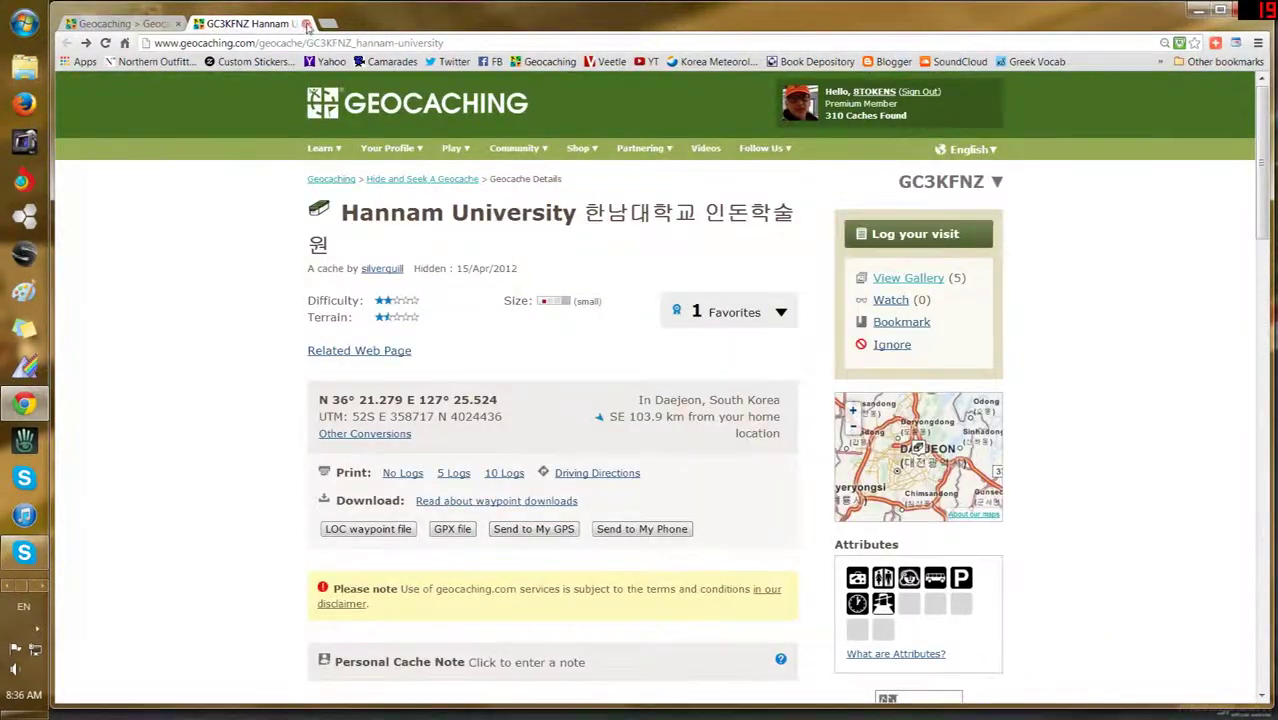
Step: Close the Hannam University details page and its map summary, and survey the other caches around Daejeon
left_click(304, 23)
left_click(836, 236)
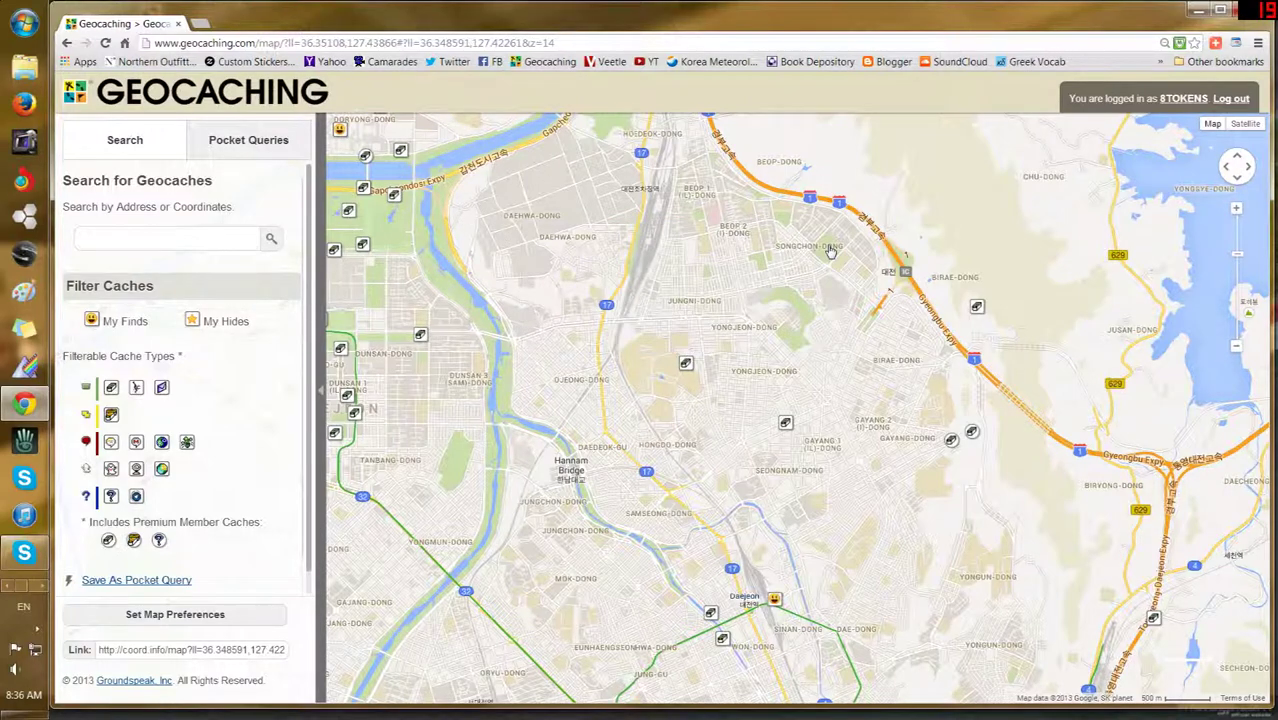
left_click_drag(661, 382, 769, 355)
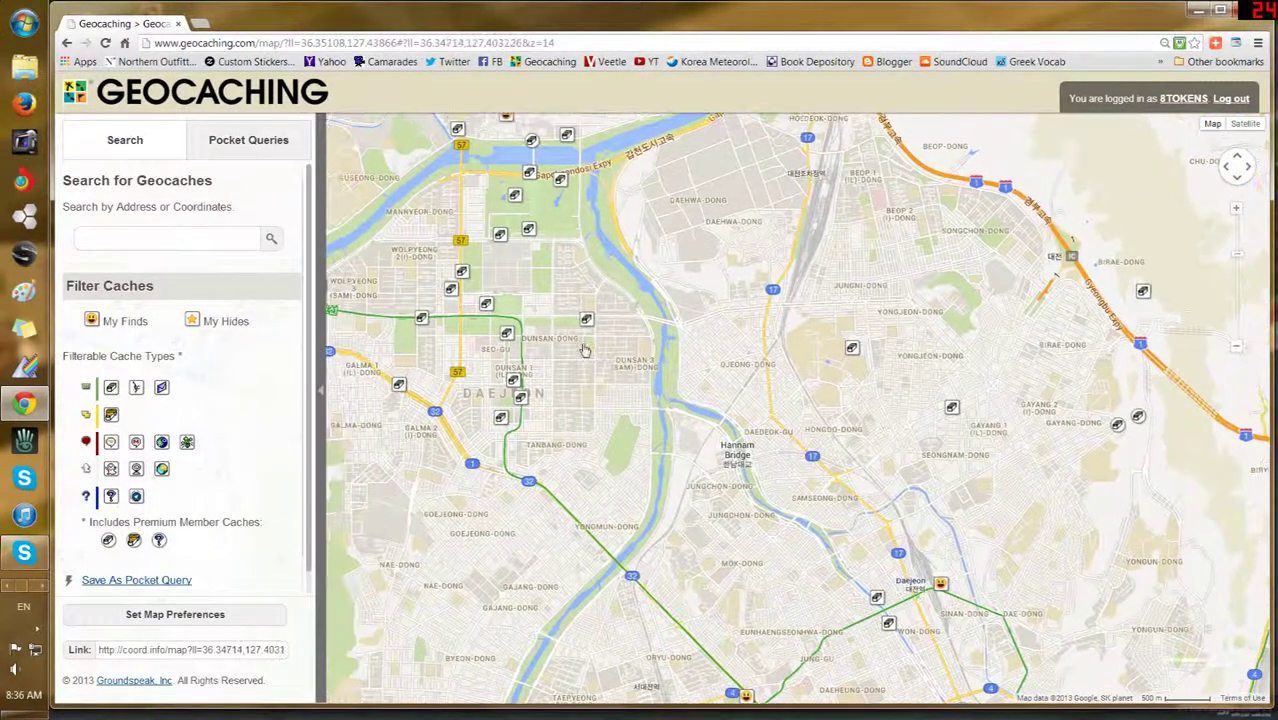
scroll(698, 350, "down", 1)
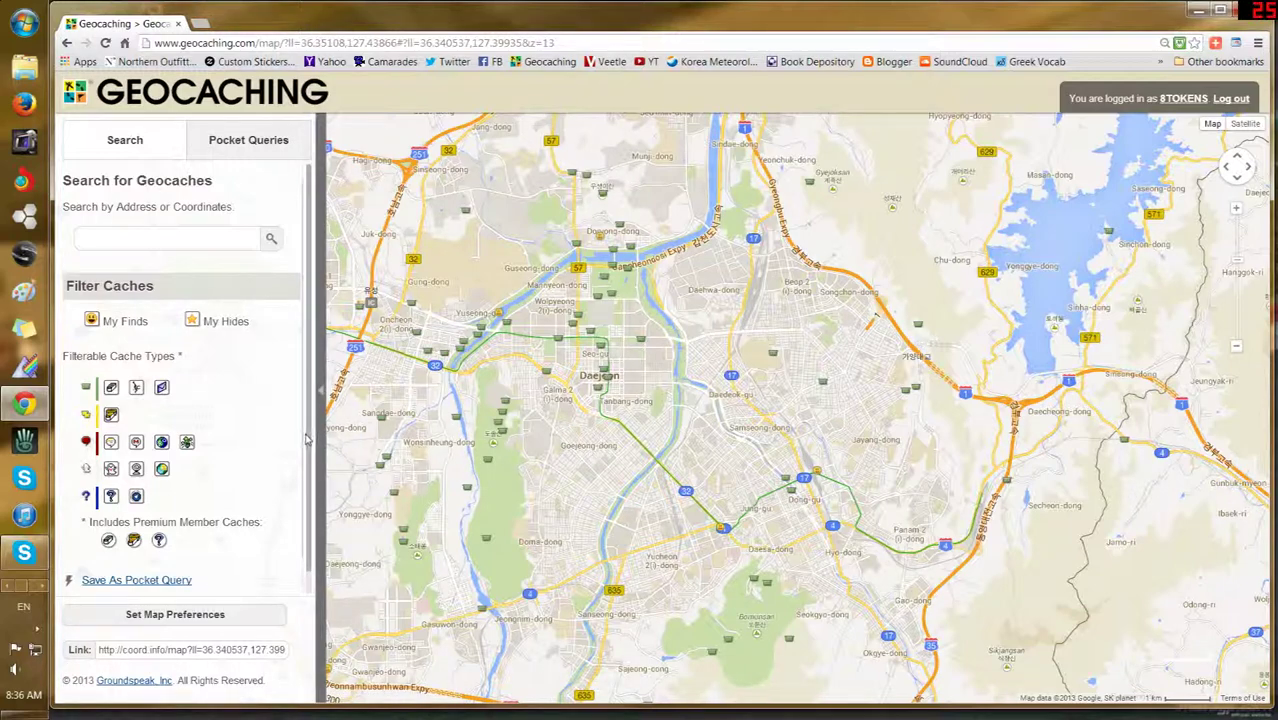
Step: Save the mapped area as a new pocket query named "Daejeon Area" and schedule it to generate on Tuesday
scroll(310, 455, "down", 1)
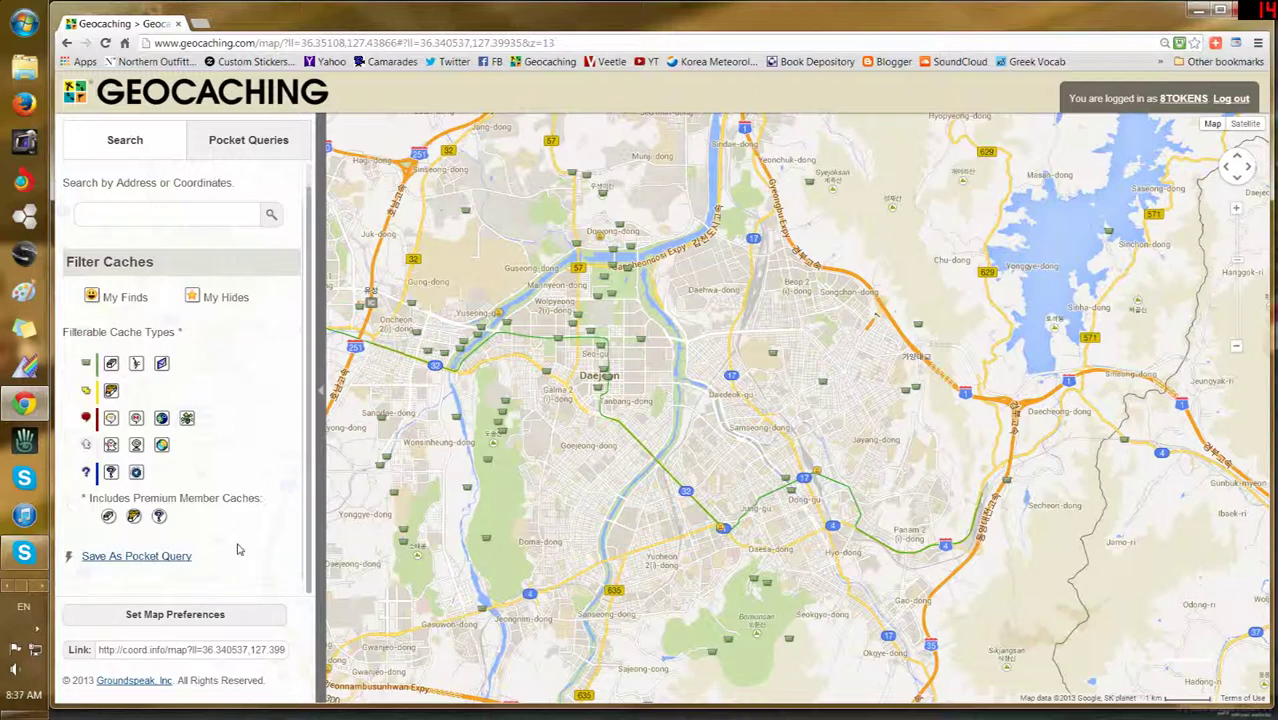
left_click(160, 556)
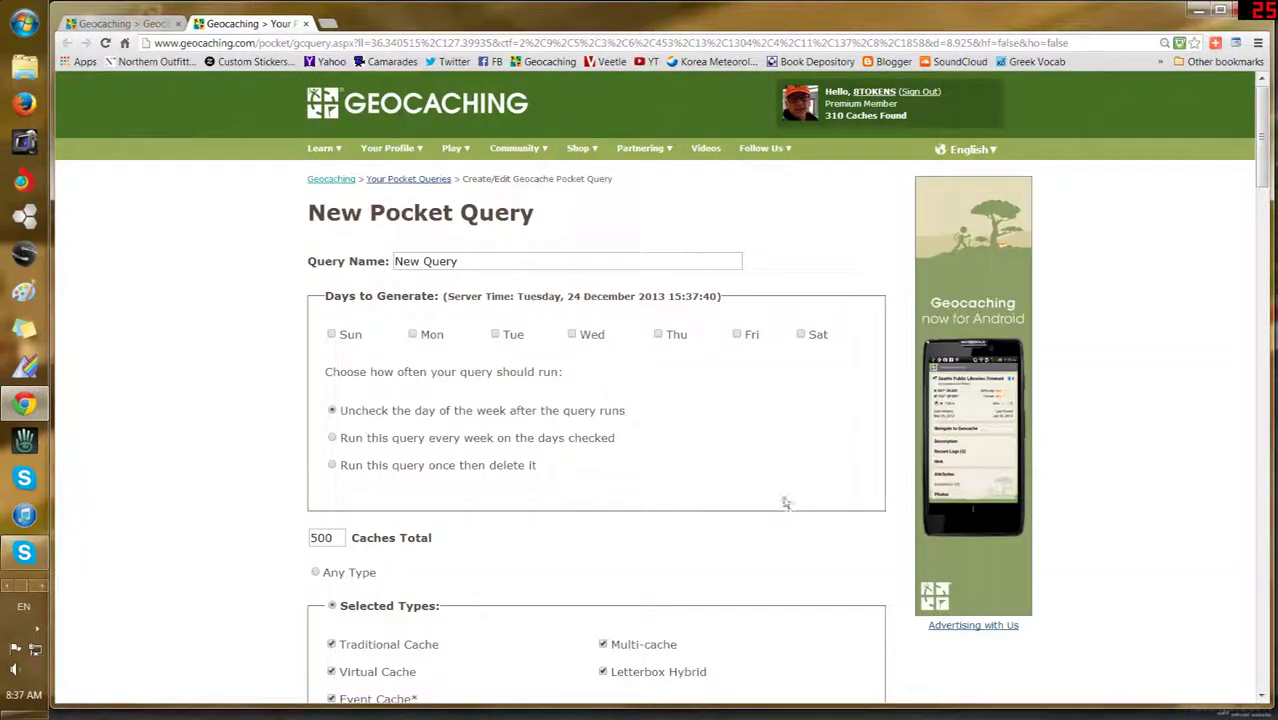
triple_click(450, 261)
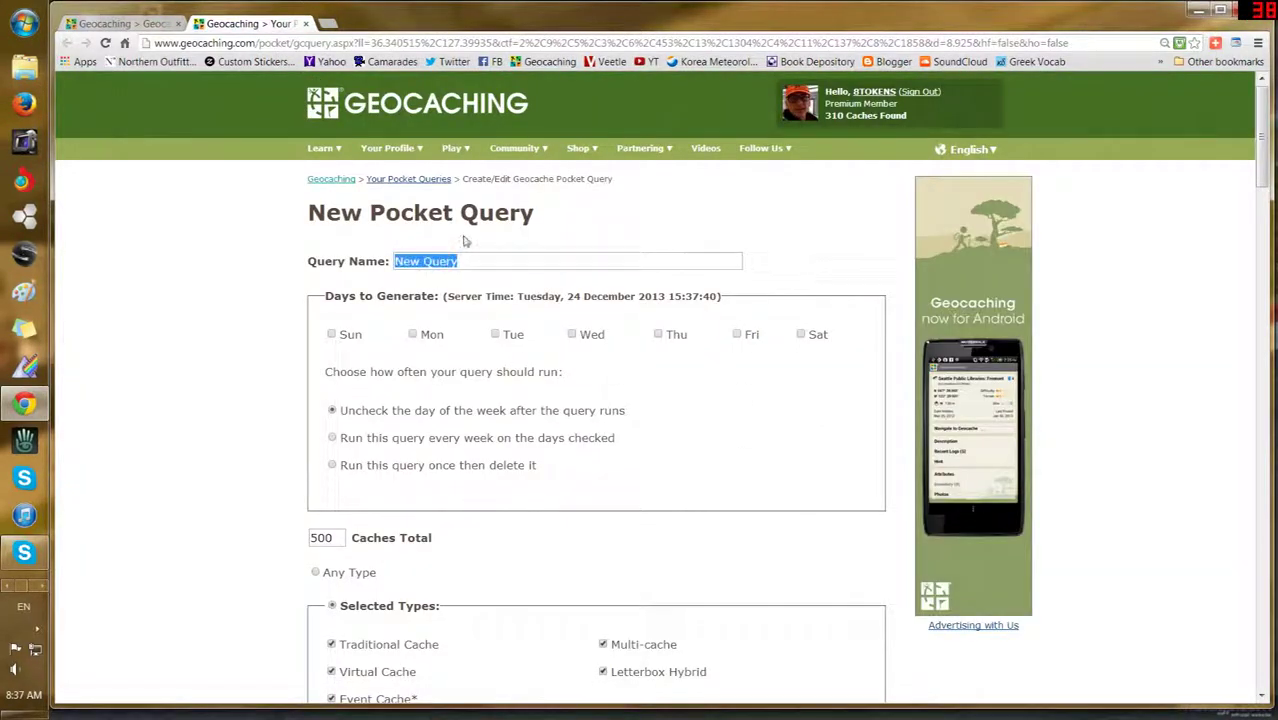
type("Daeje")
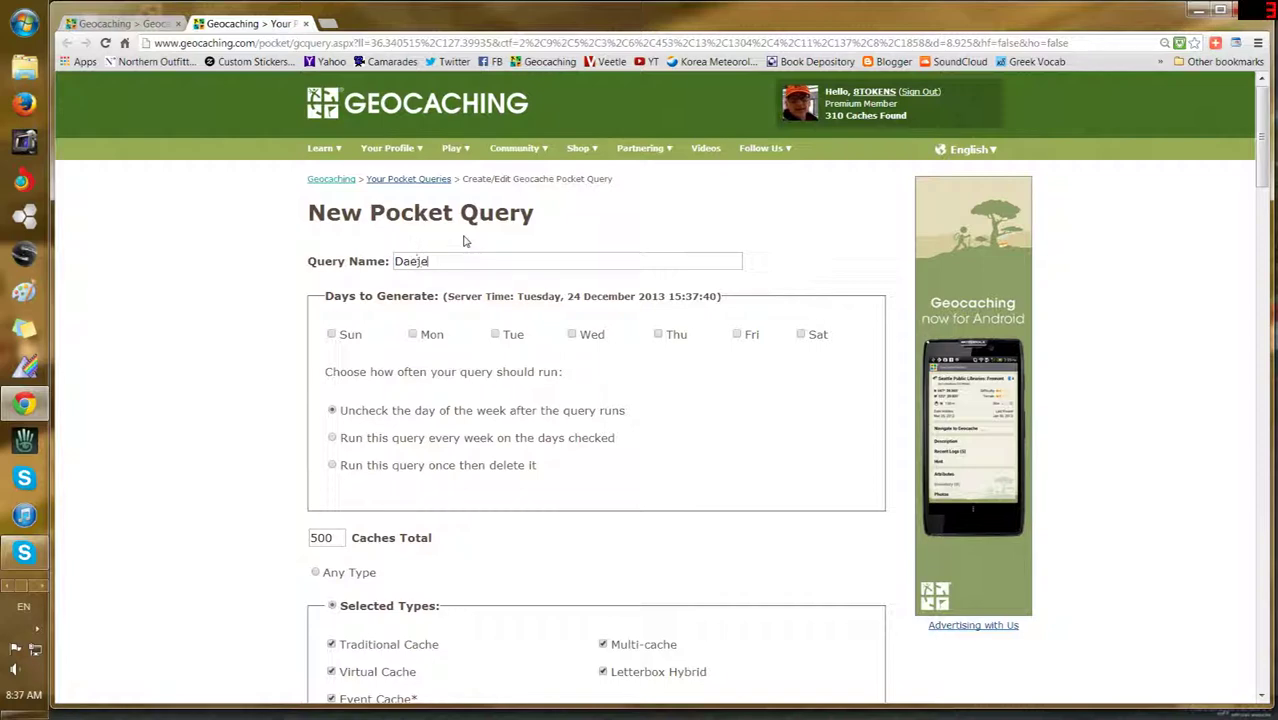
type("on Area")
left_click(495, 334)
Step: Limit the pocket query to caches that I haven't found and that I don't own
scroll(611, 480, "down", 3)
scroll(629, 538, "down", 5)
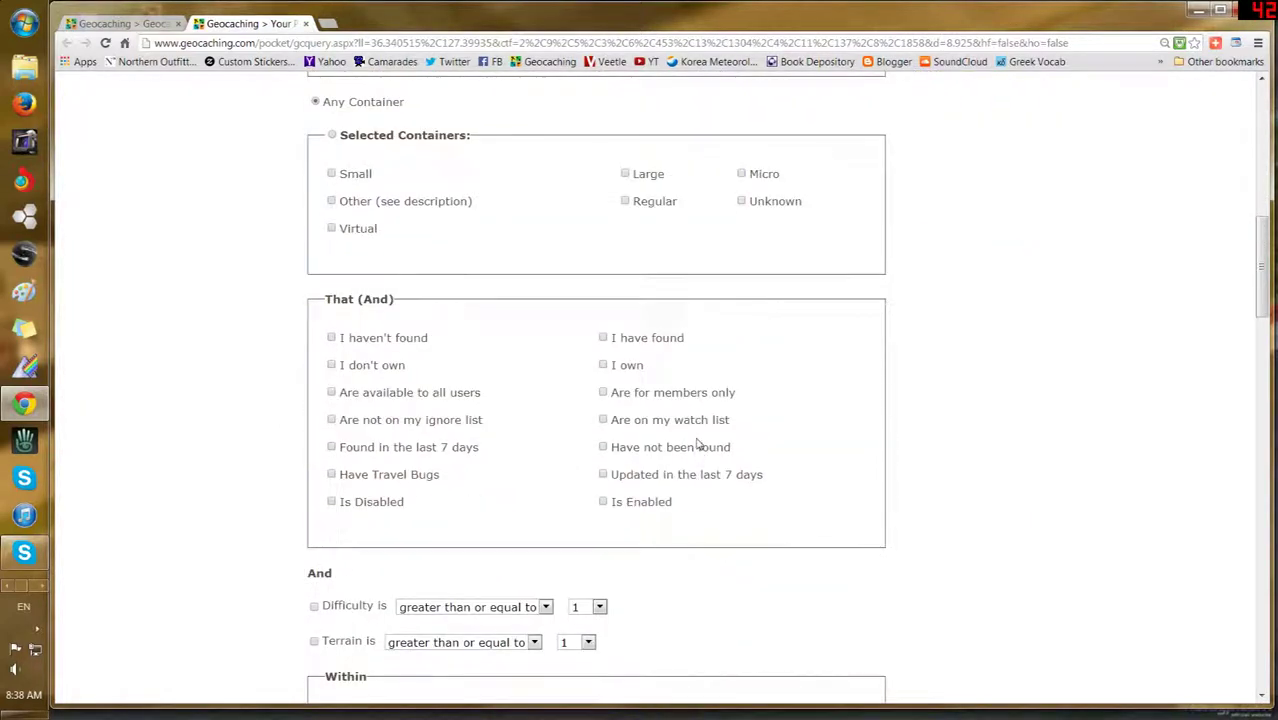
scroll(764, 424, "up", 1)
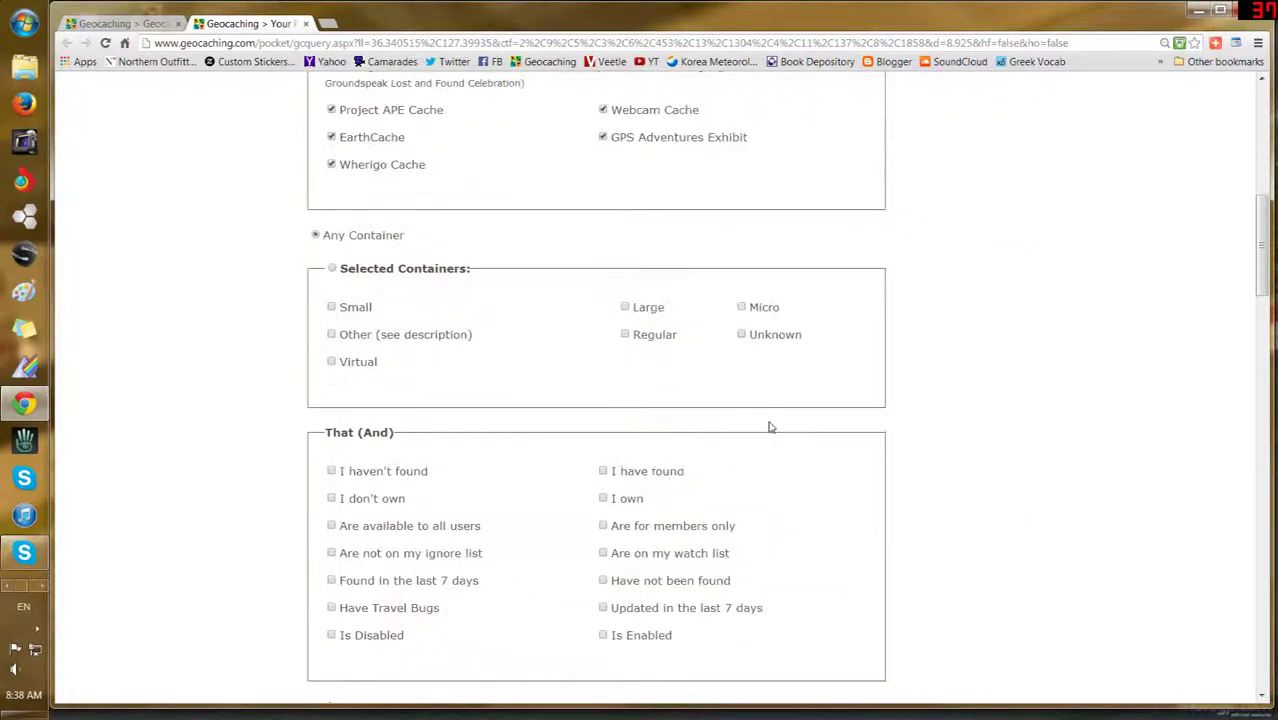
scroll(970, 456, "up", 2)
scroll(941, 456, "down", 3)
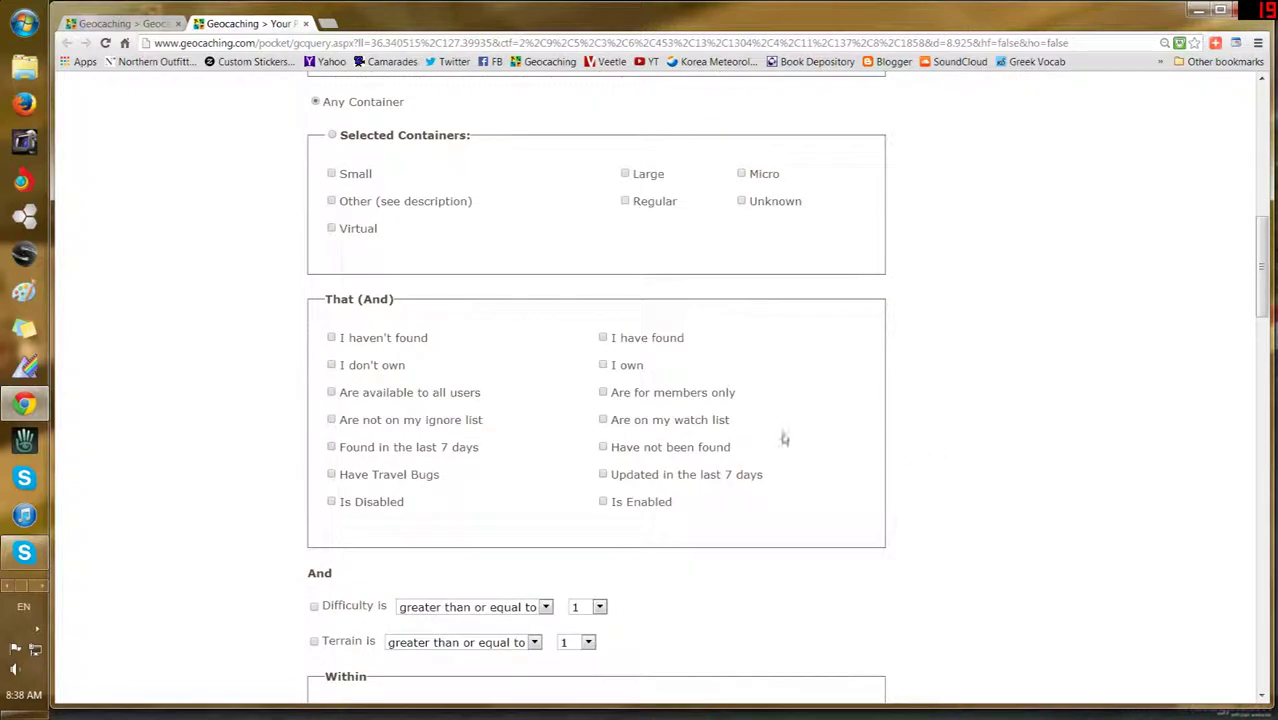
left_click(332, 338)
left_click(342, 366)
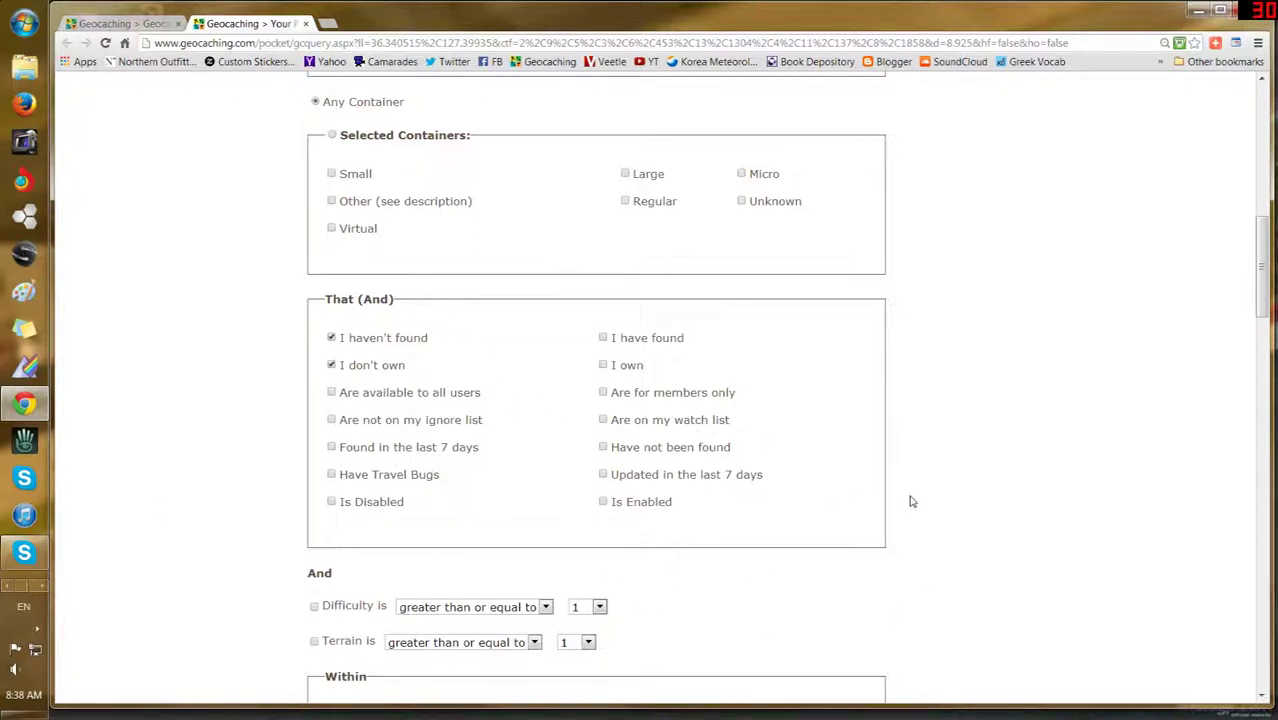
Step: Set the pocket query's search radius around the origin coordinates to 10 km
scroll(908, 500, "down", 3)
scroll(893, 491, "down", 6)
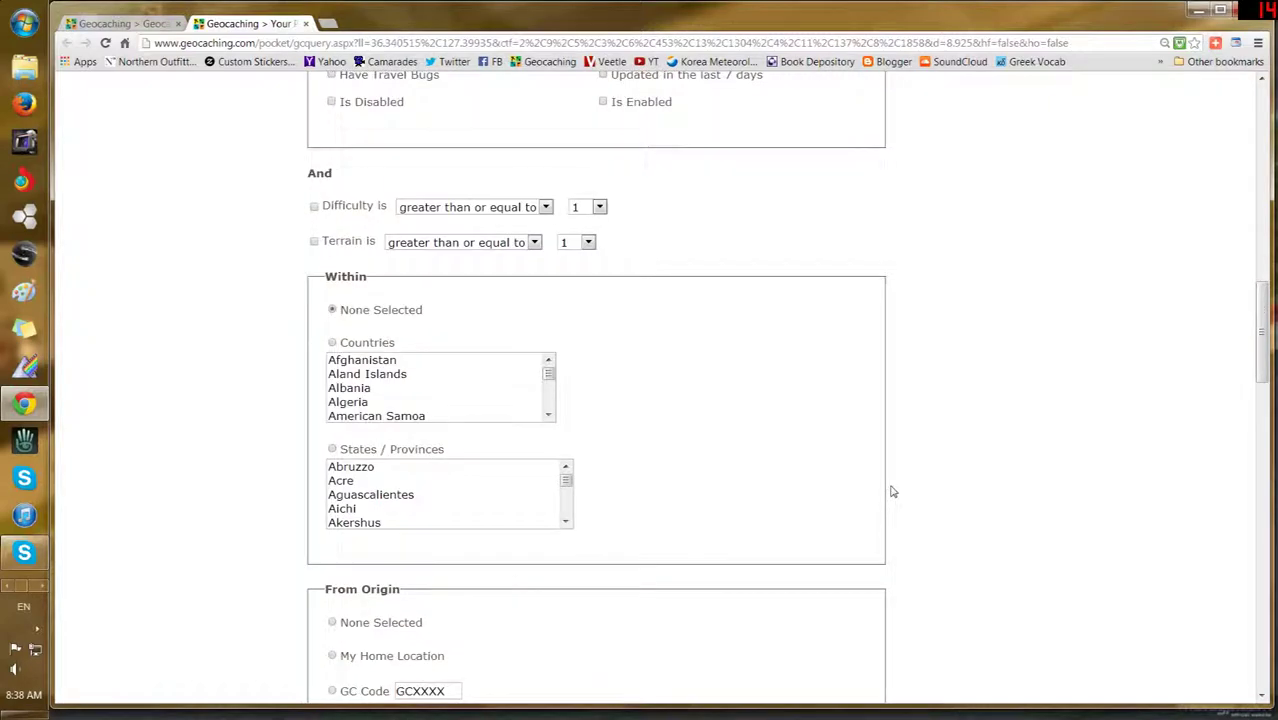
scroll(881, 484, "down", 3)
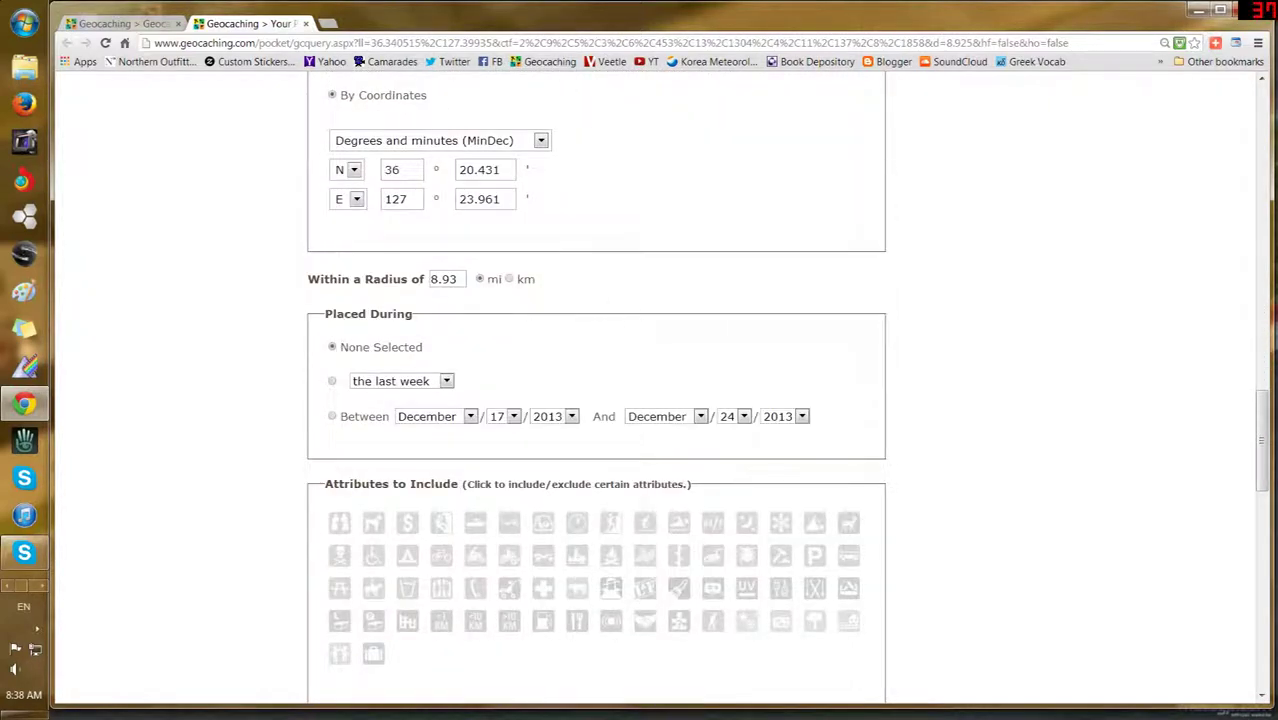
left_click_drag(458, 279, 430, 279)
type("10")
left_click(509, 279)
Step: Choose GPS Exchange Format (*.gpx) for the query output and include the pocket query name in the download file name
scroll(205, 388, "down", 3)
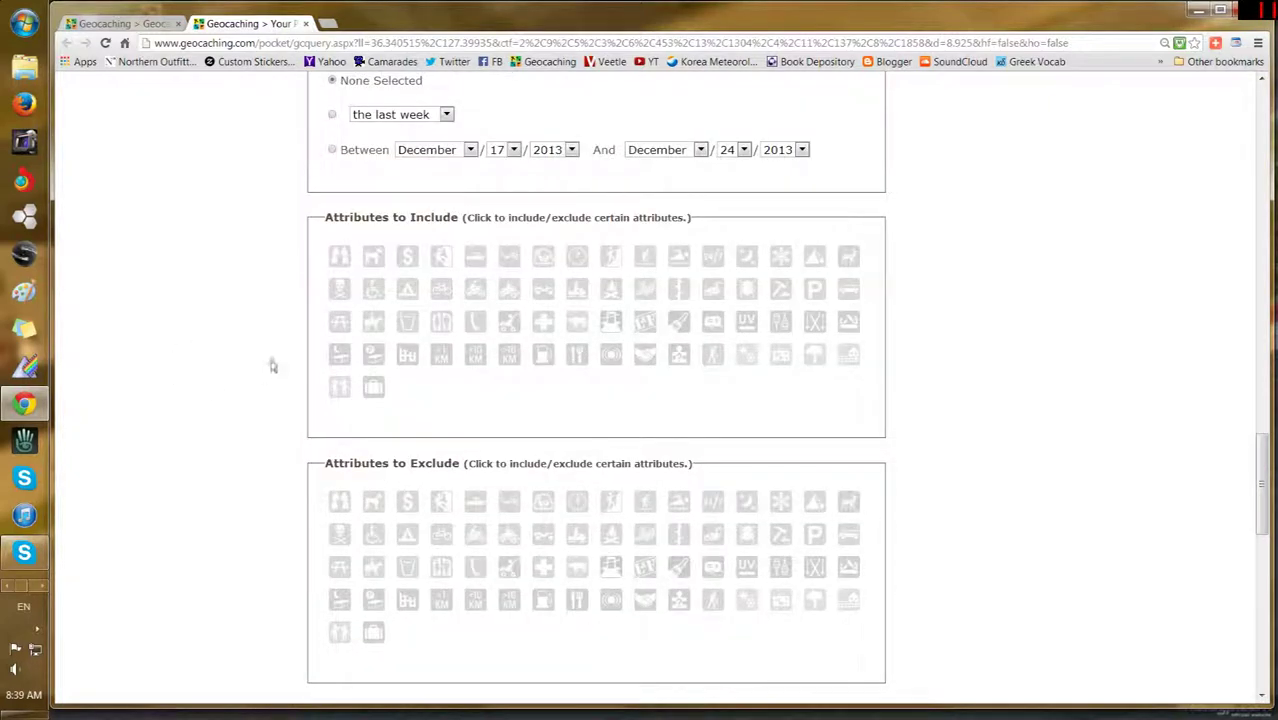
scroll(265, 370, "down", 1)
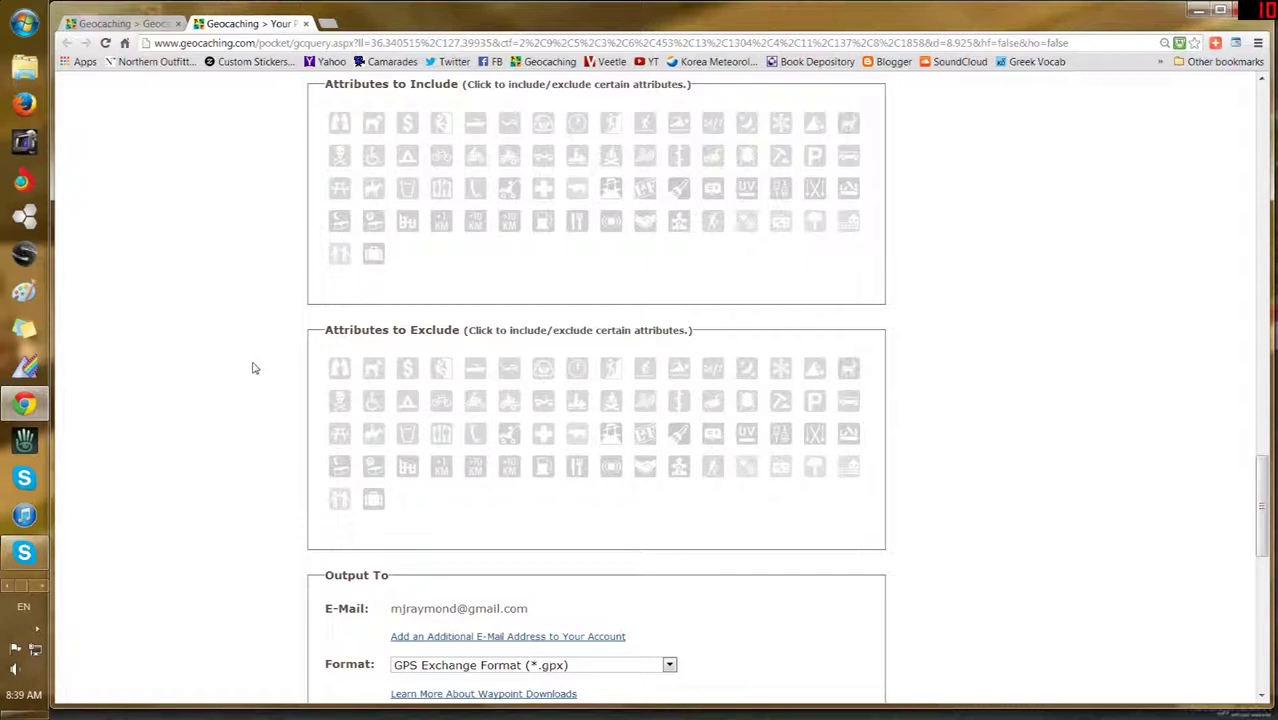
scroll(251, 388, "down", 2)
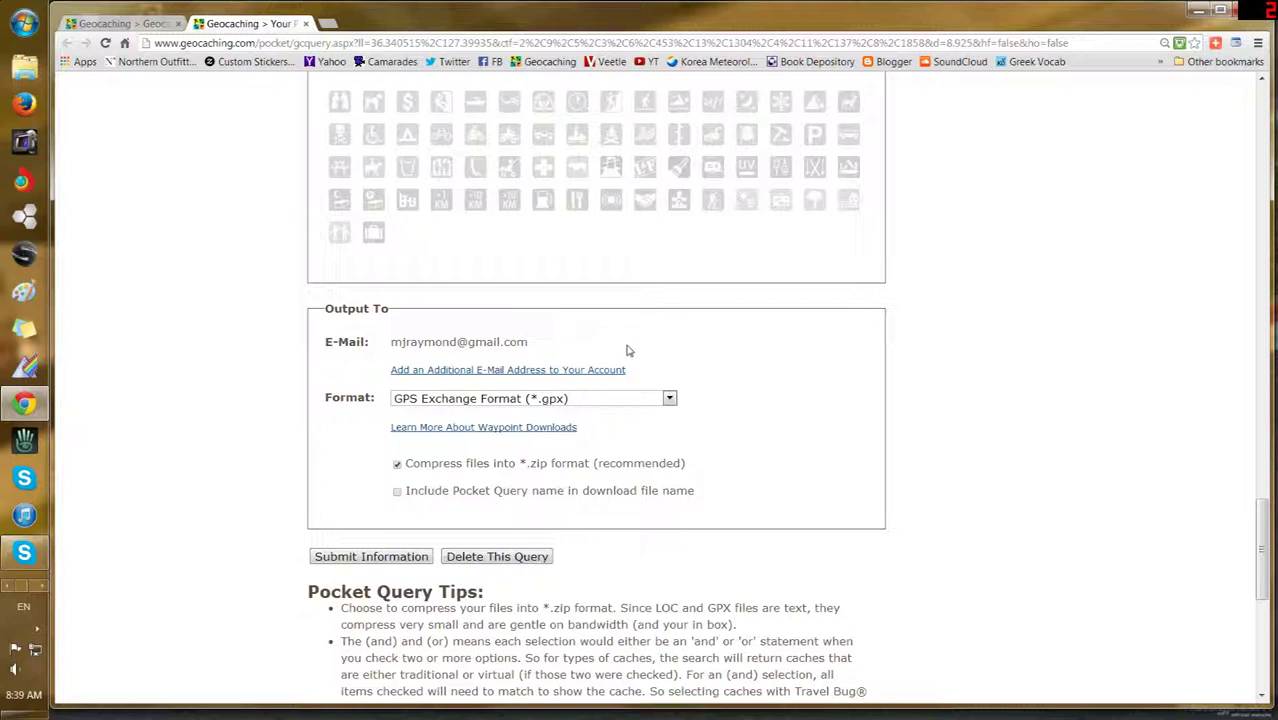
left_click(669, 398)
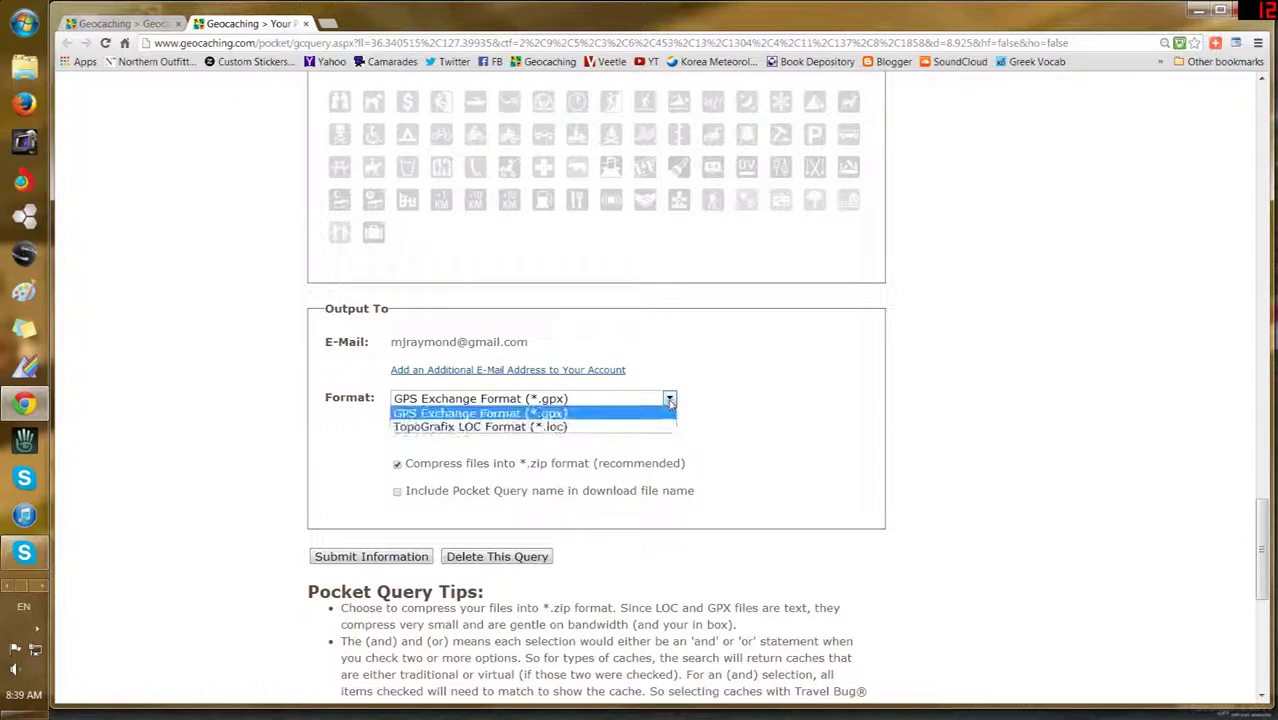
left_click(585, 416)
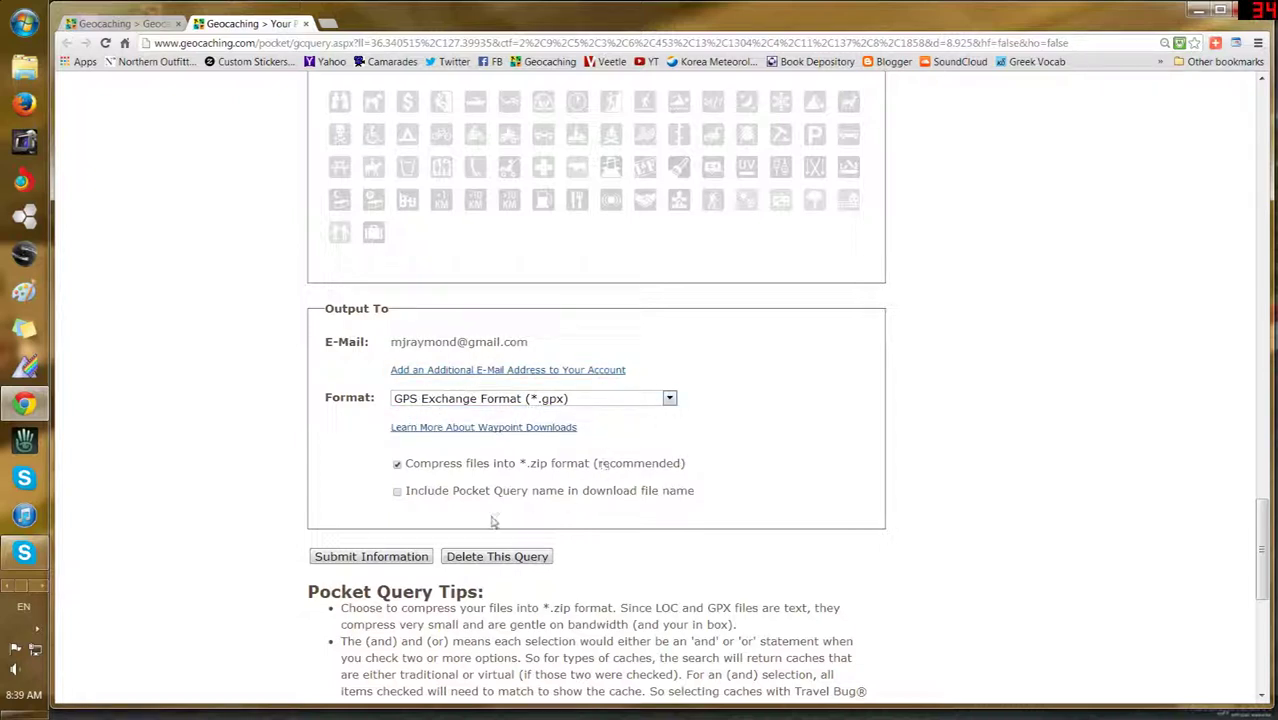
left_click(398, 492)
Step: Review the pocket query's settings once more and submit the query
scroll(265, 436, "up", 20)
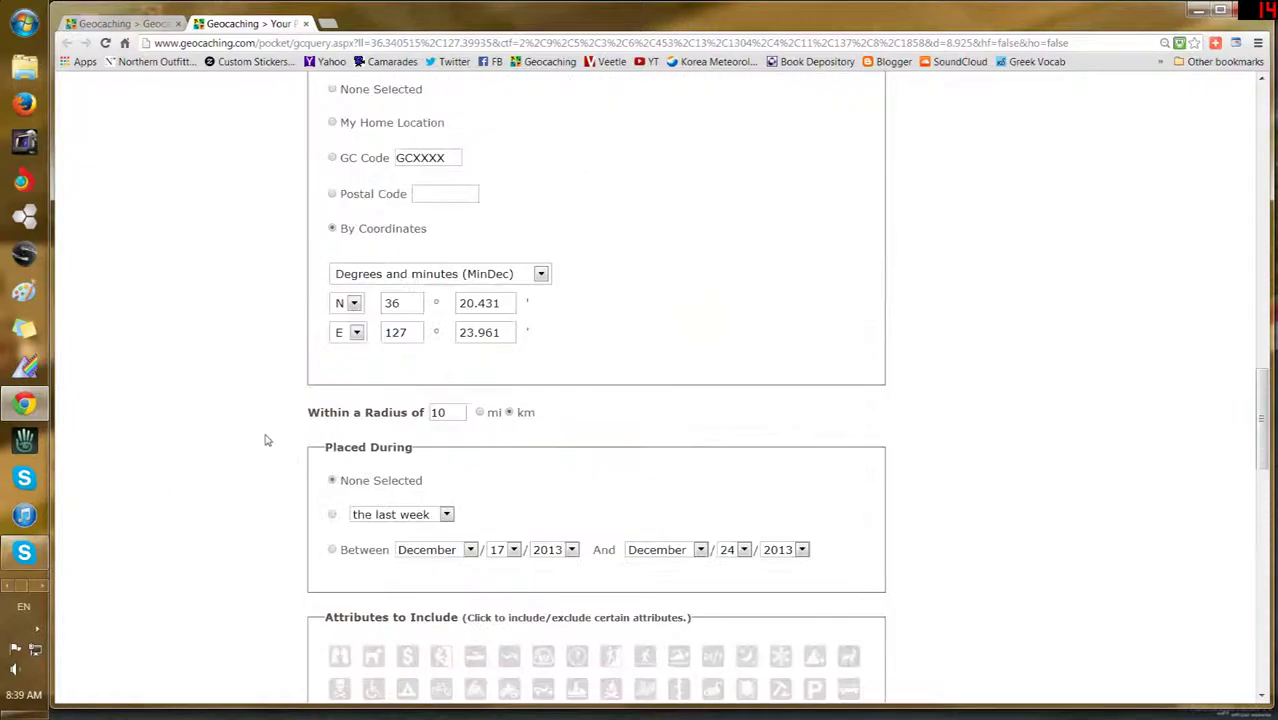
left_click_drag(473, 261, 274, 308)
left_click(277, 311)
scroll(262, 456, "down", 20)
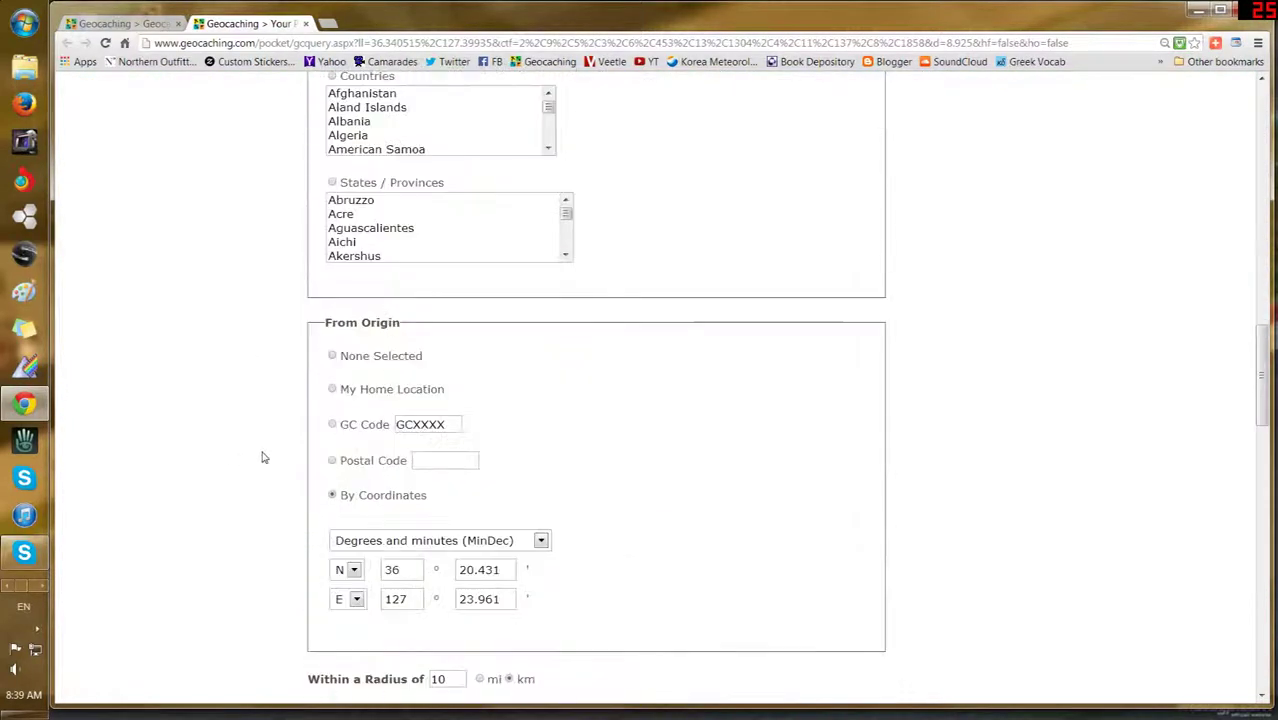
scroll(258, 455, "down", 3)
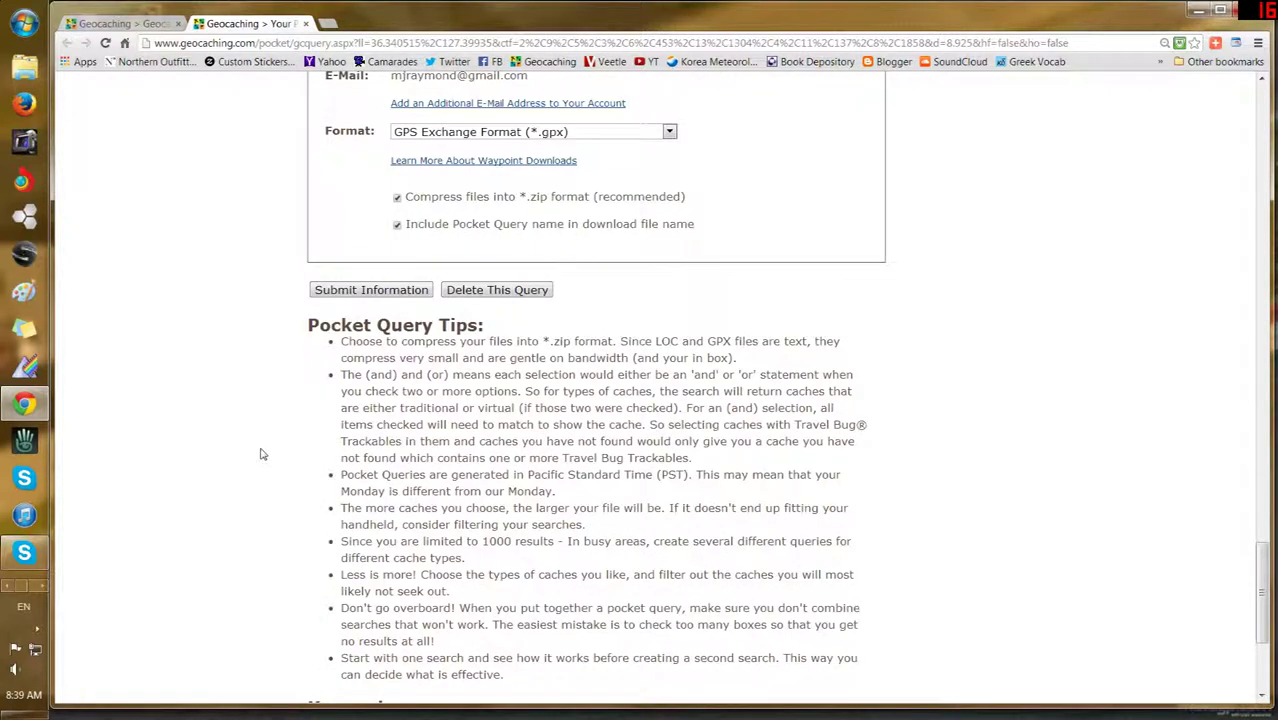
left_click(347, 291)
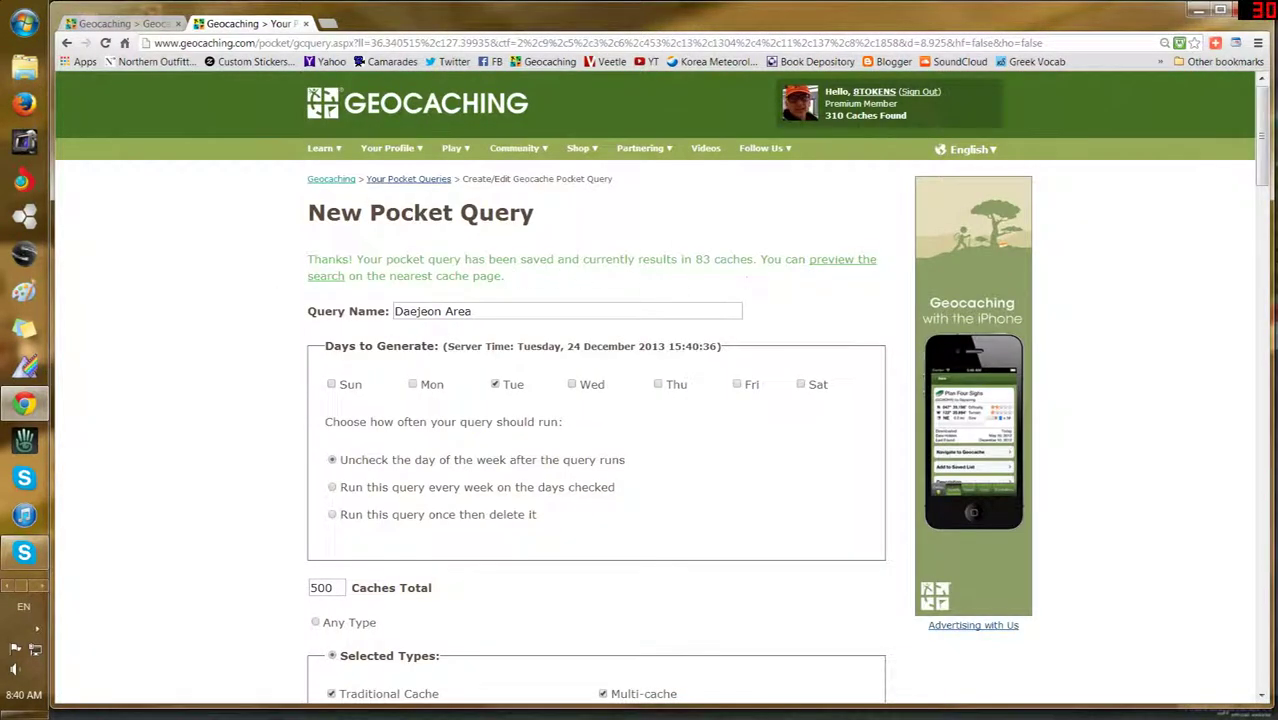
Step: Preview the saved query's cache list, and map its caches to inspect their spread around Daejeon
left_click_drag(749, 259, 697, 260)
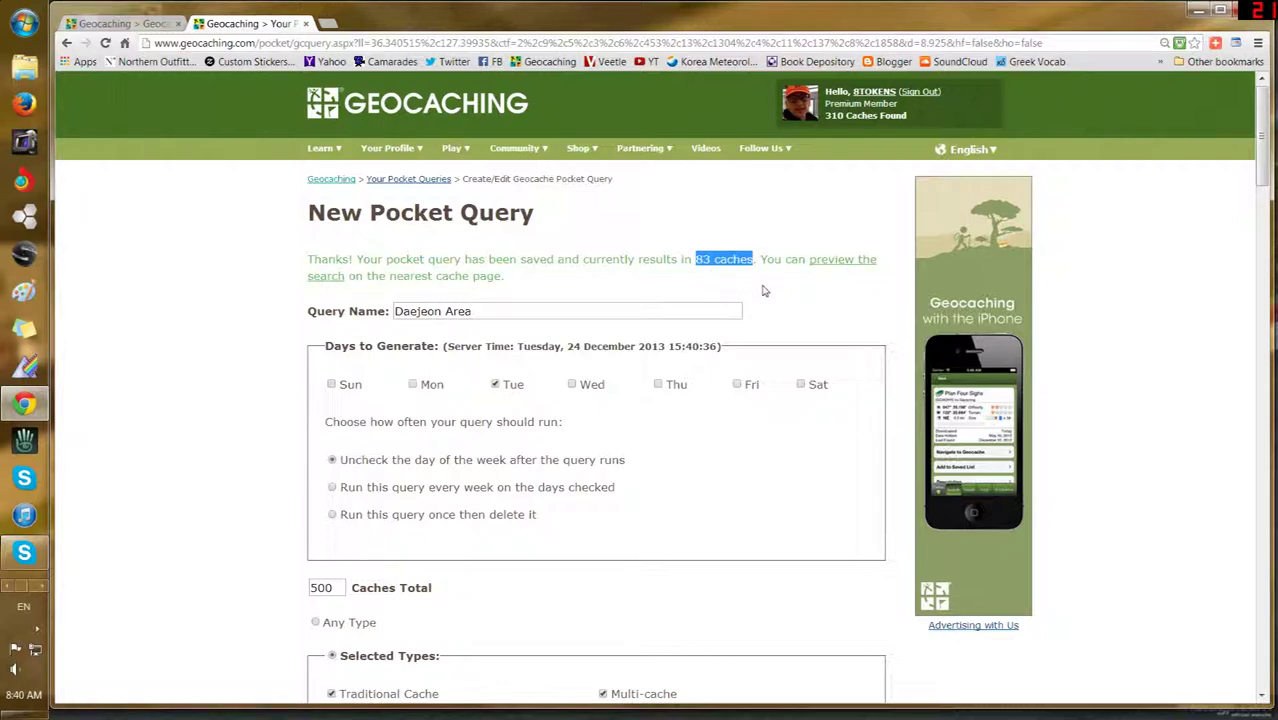
left_click(829, 266)
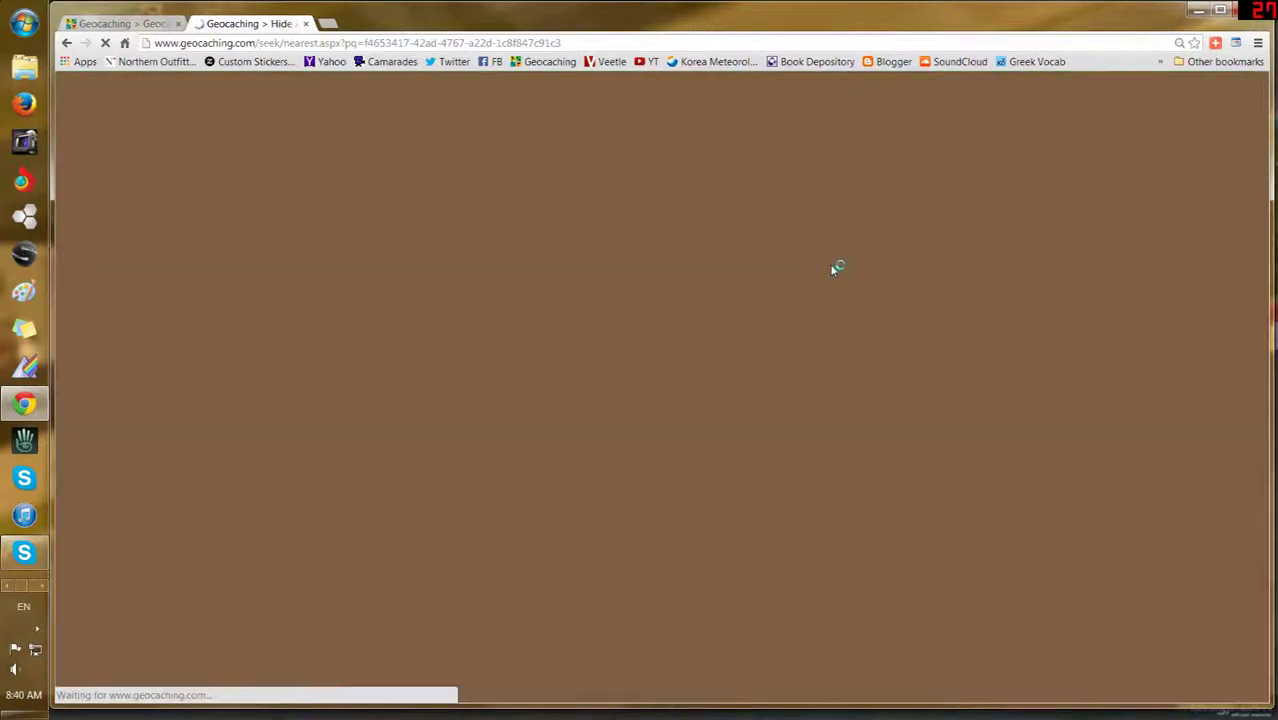
scroll(603, 425, "down", 5)
scroll(571, 485, "up", 4)
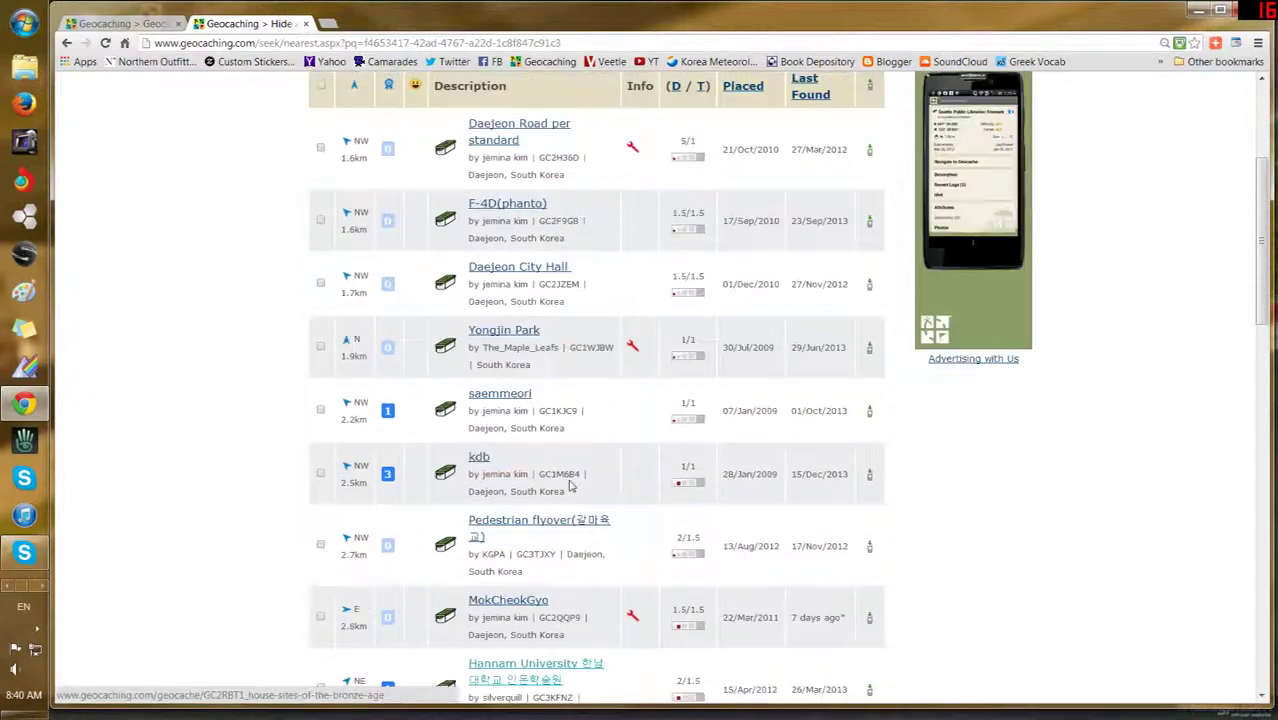
left_click(710, 136)
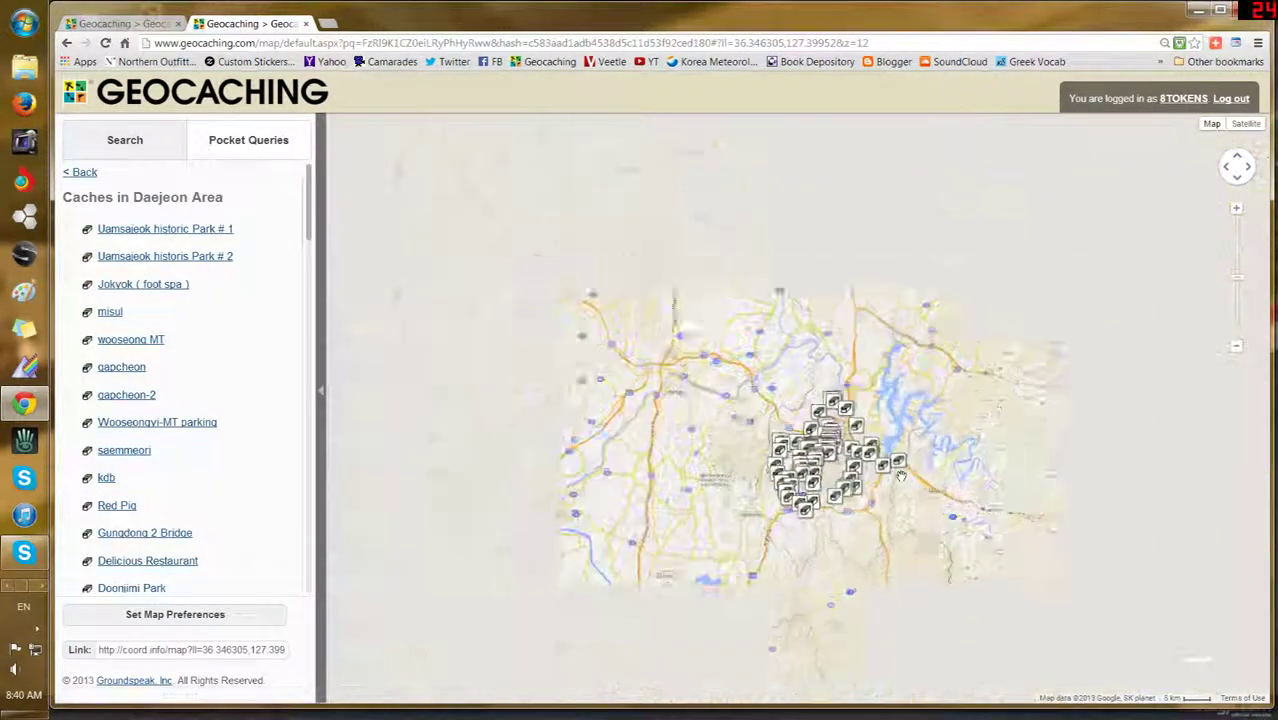
scroll(886, 504, "up", 2)
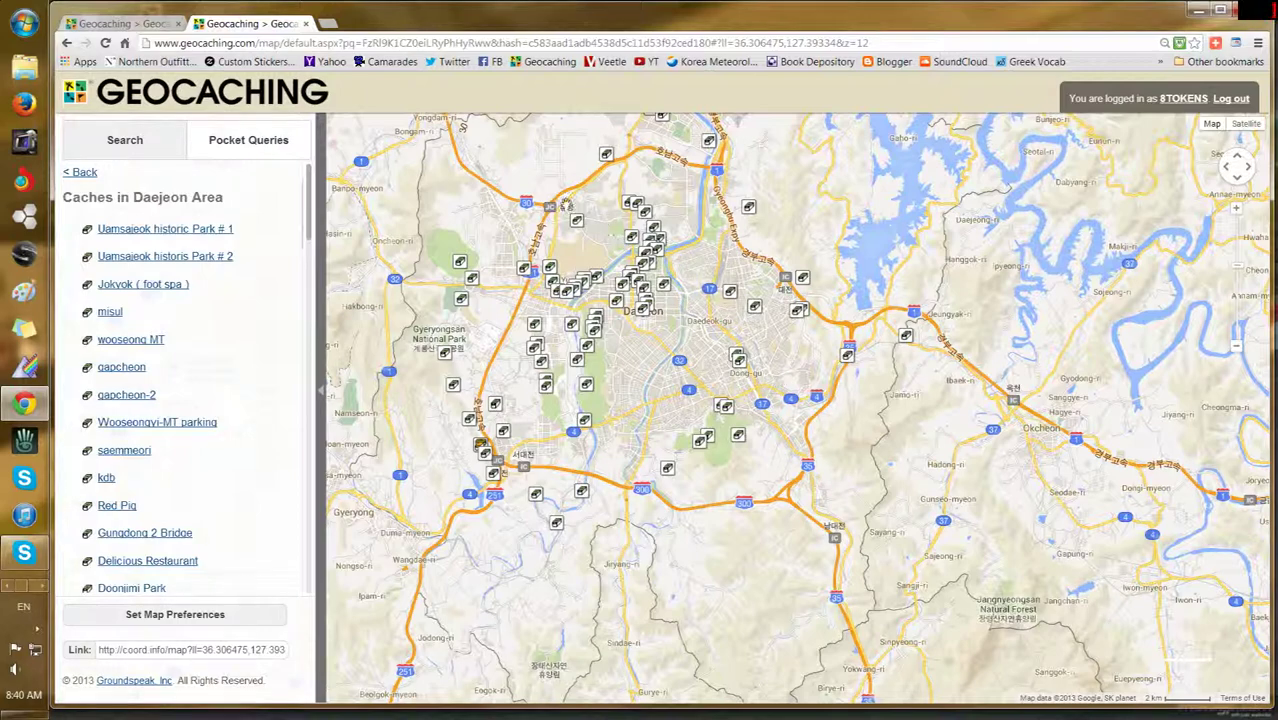
Step: Go to the Gmail inbox and open the message "[GEO] Pocket Query: Daejeon Area" at its attachment
left_click(126, 44)
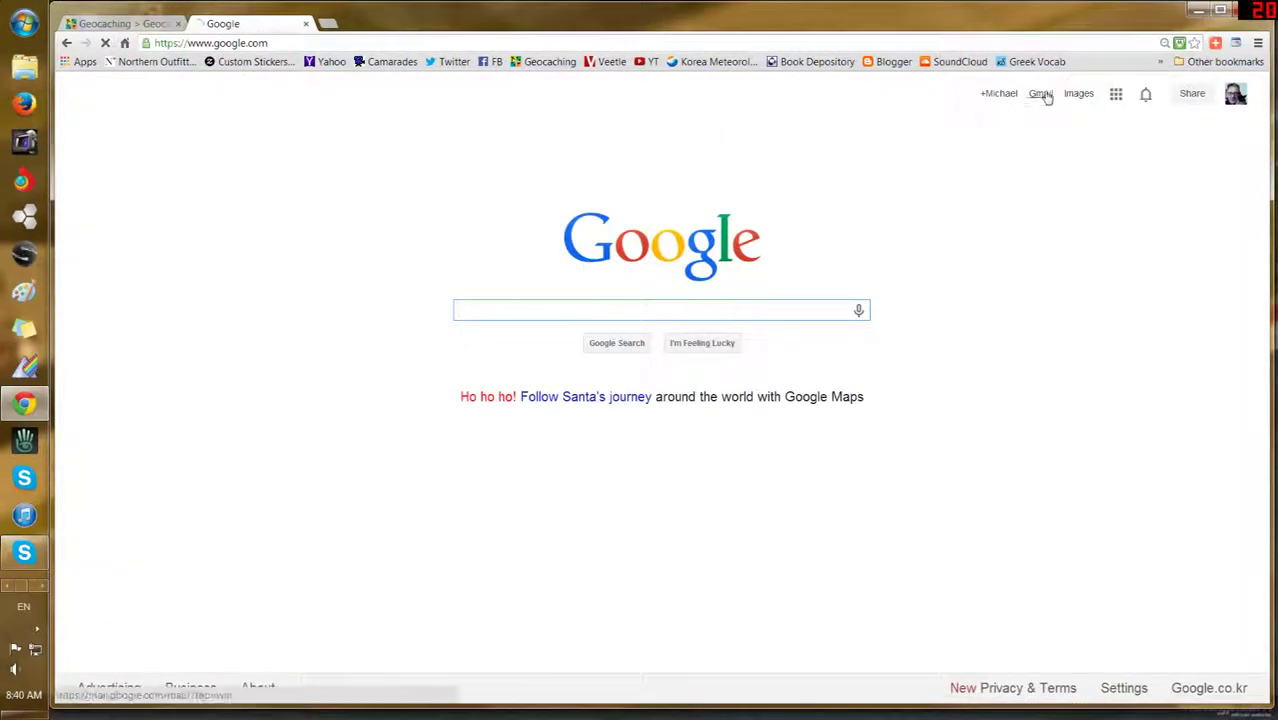
left_click(1041, 97)
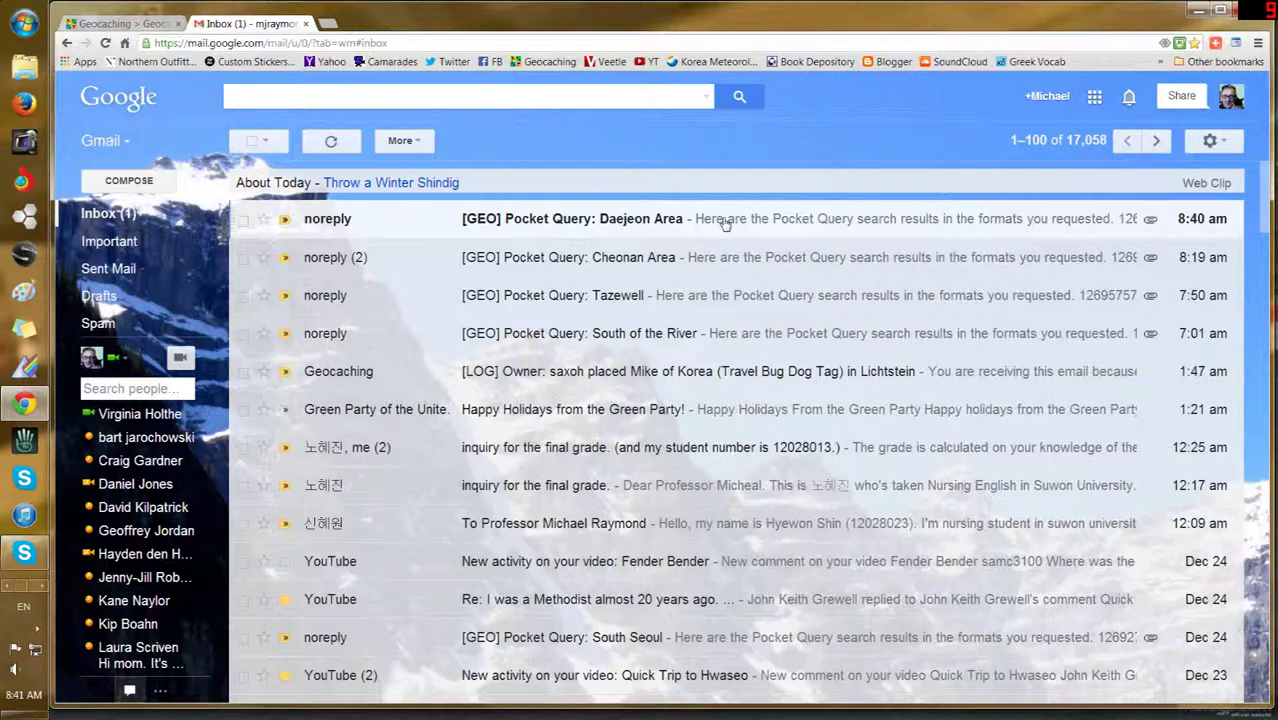
left_click(658, 221)
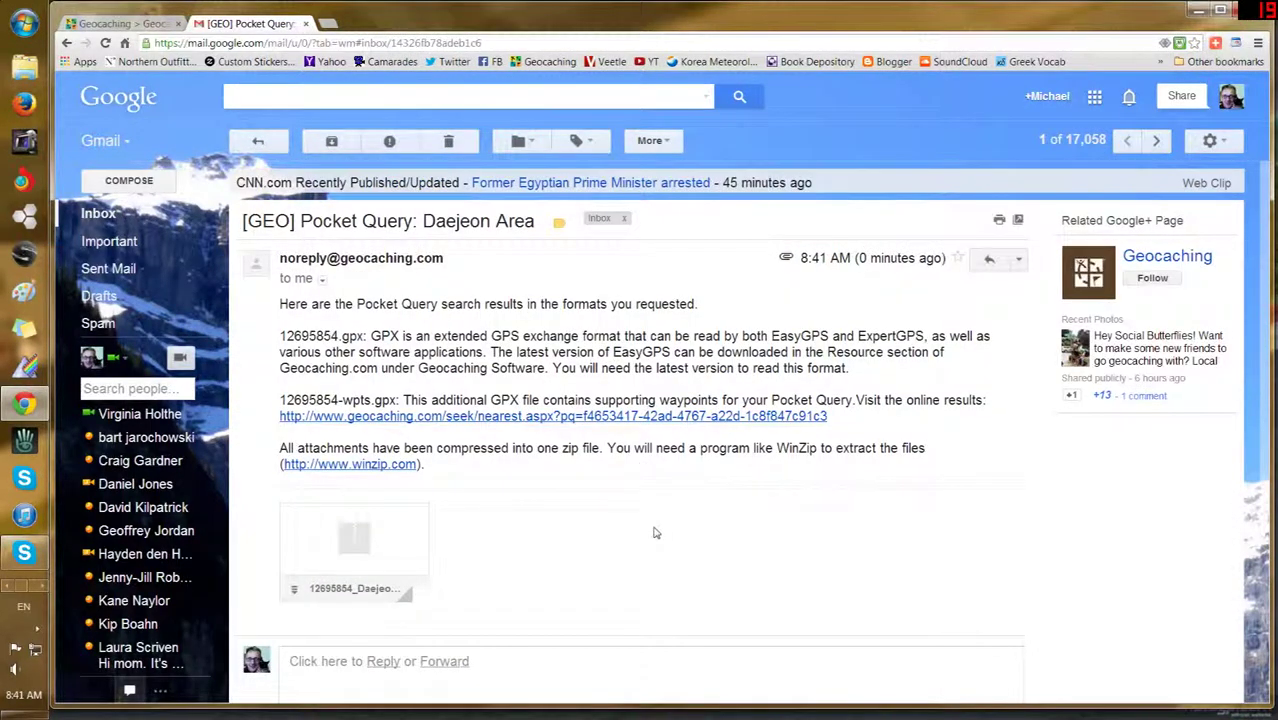
scroll(706, 530, "down", 2)
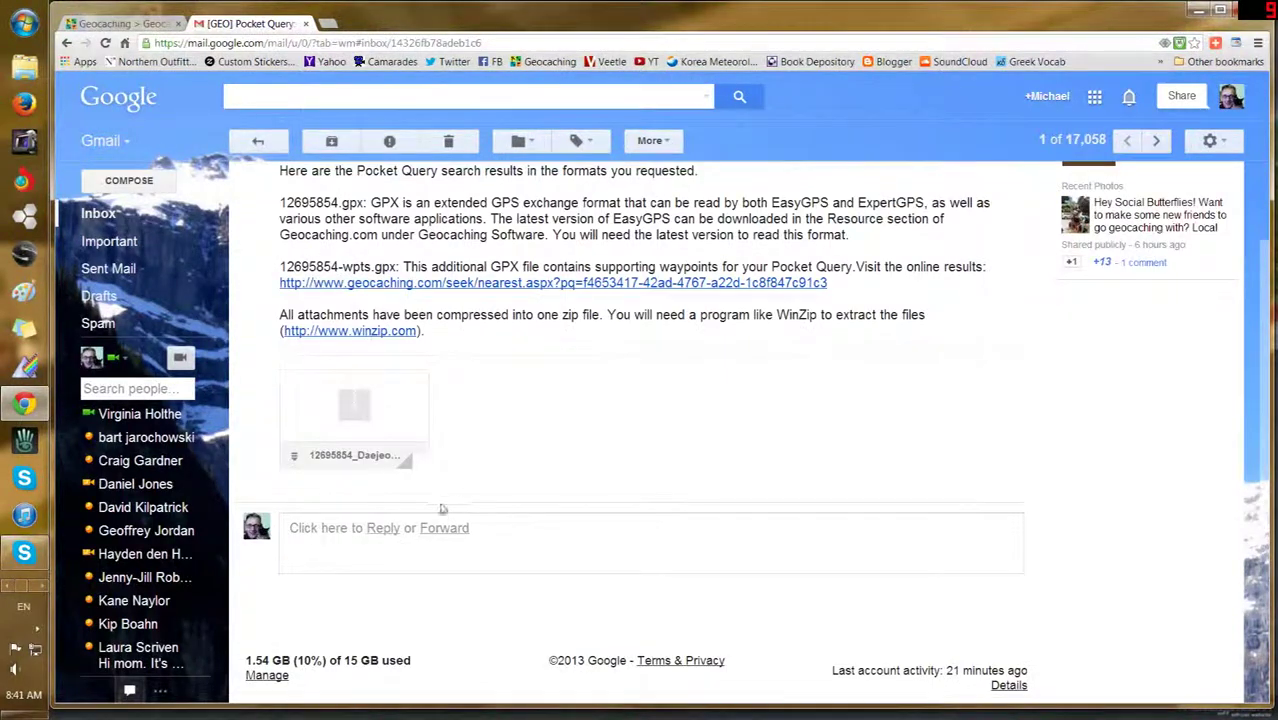
Step: Download the message's Daejeon Area zip attachment and save it to the Desktop
mouse_move(358, 415)
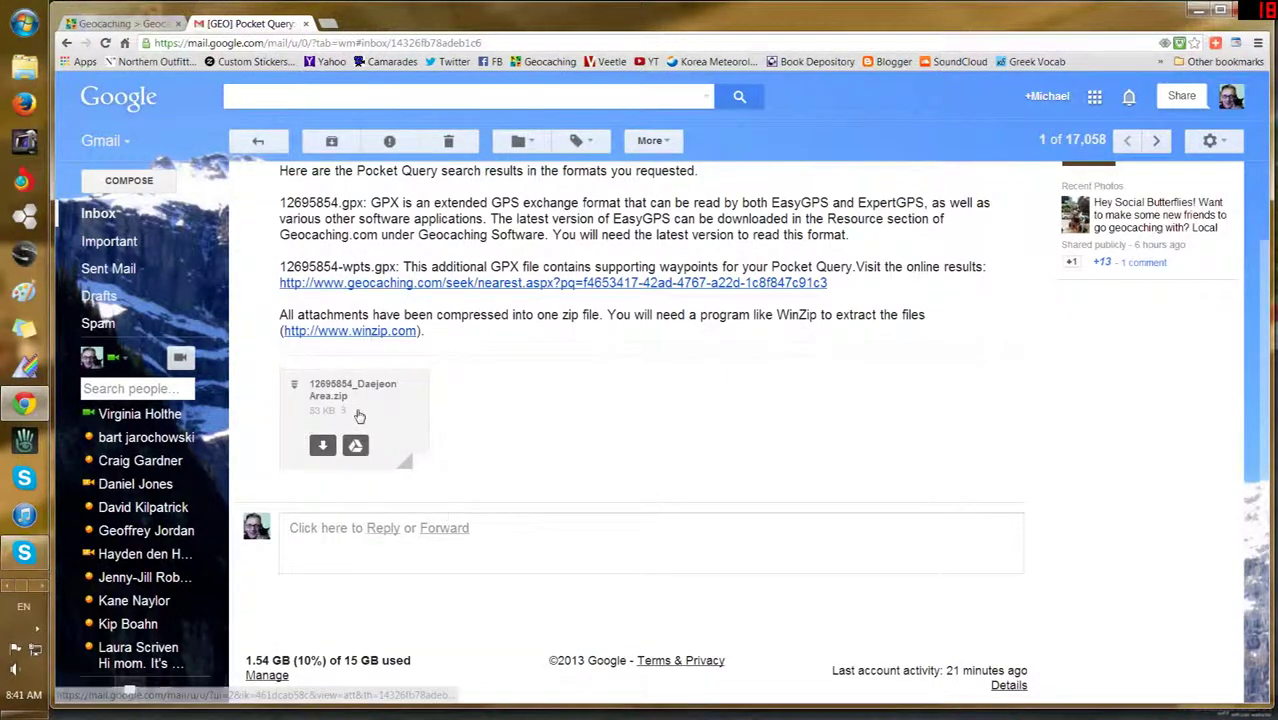
left_click(323, 447)
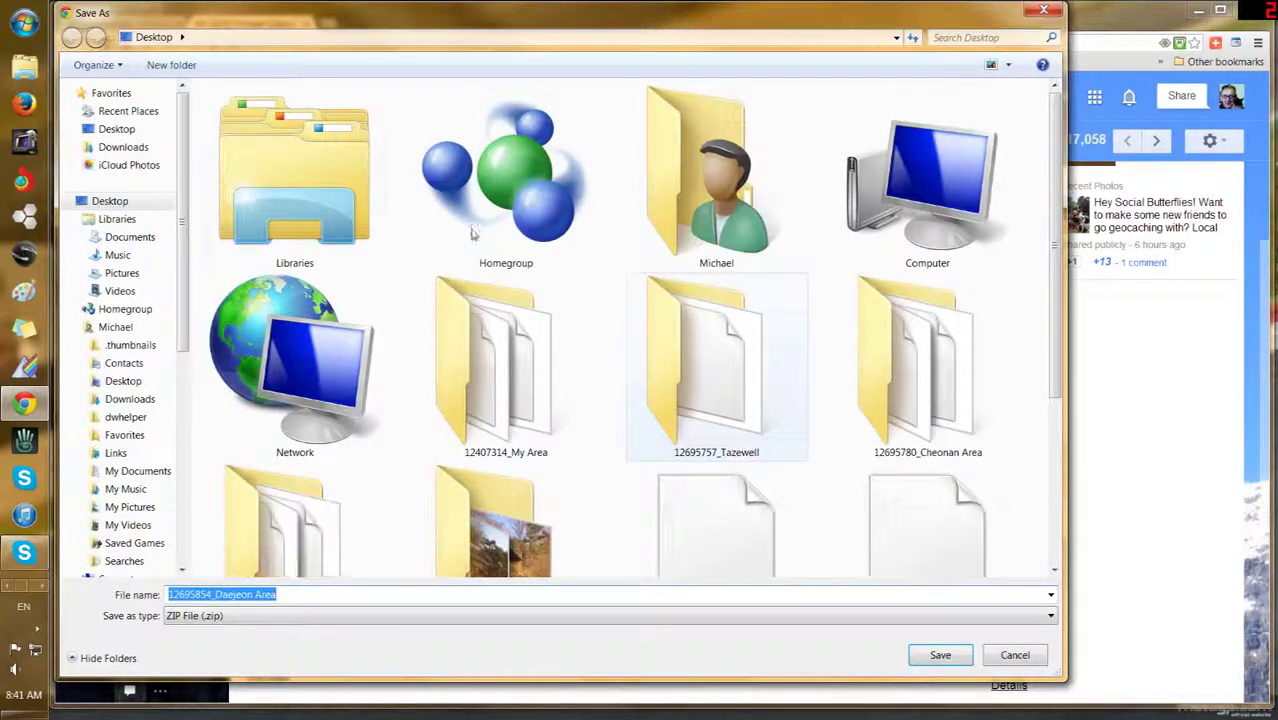
left_click(936, 657)
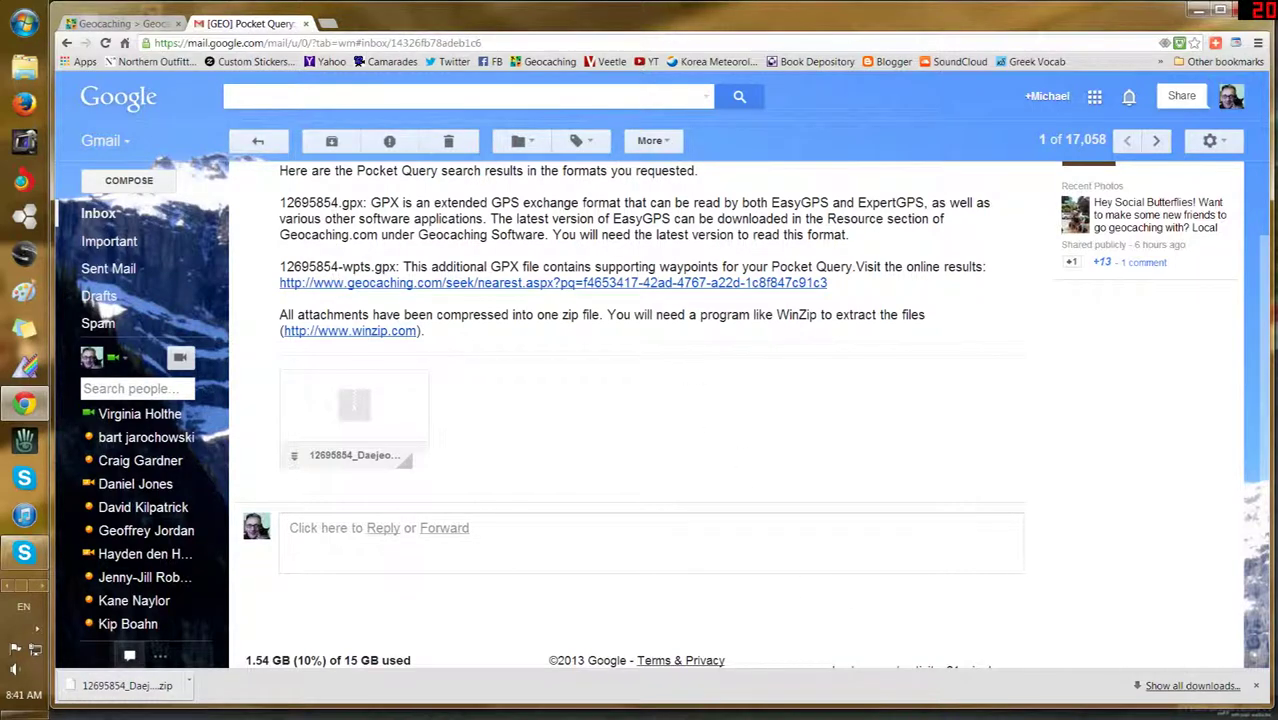
Step: Switch to the desktop and extract the downloaded Daejeon Area zip file into the Desktop folder "12695854_Daejeon Area", showing the extracted files
left_click(1199, 10)
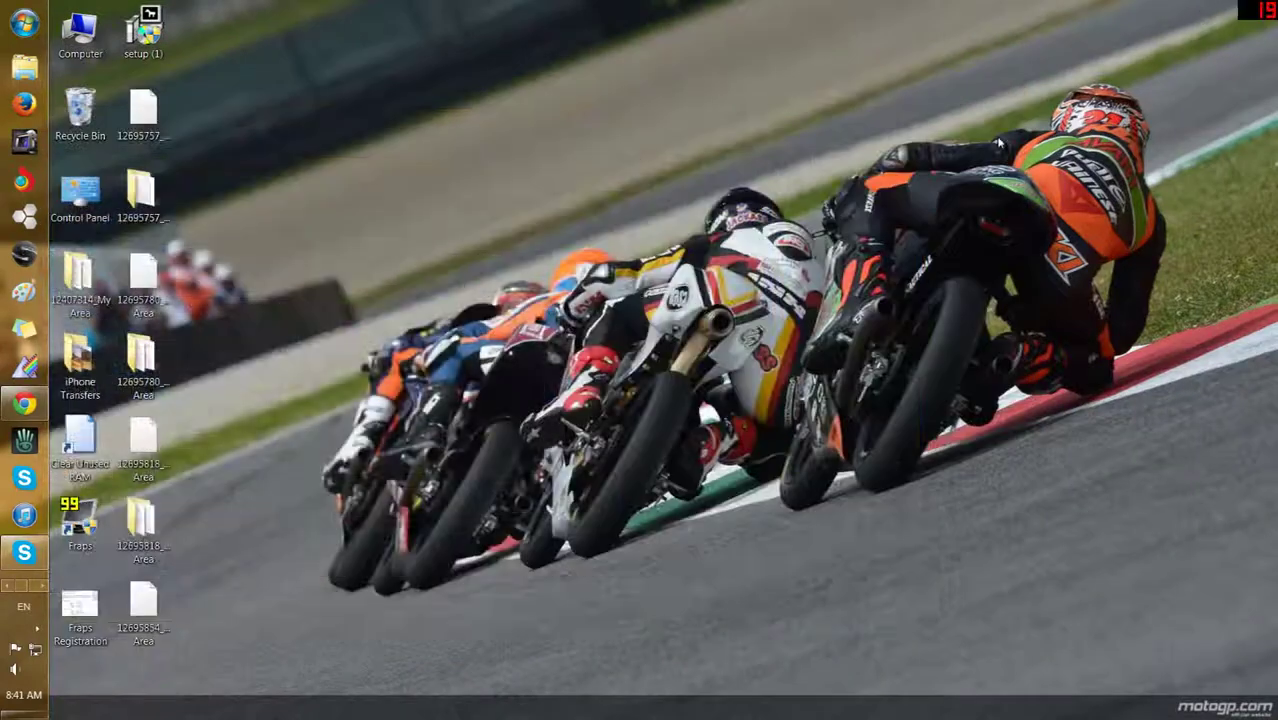
left_click(140, 640)
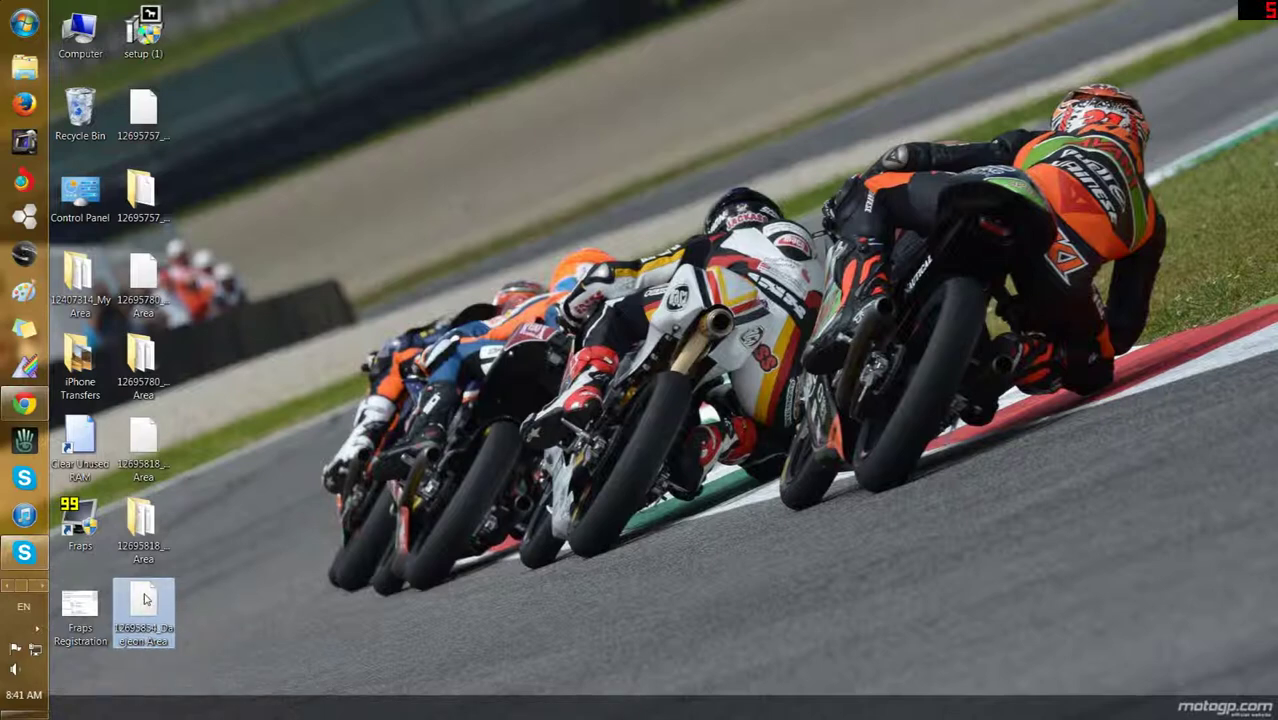
left_click_drag(146, 599, 217, 600)
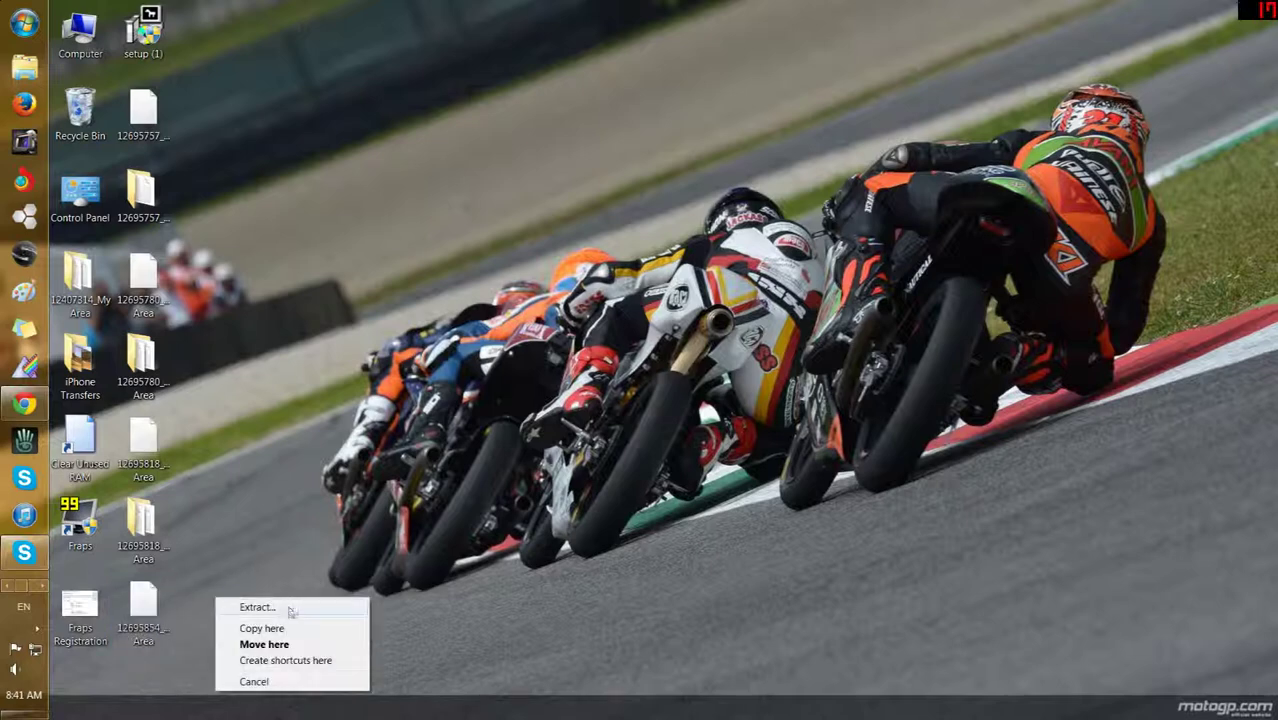
left_click(258, 607)
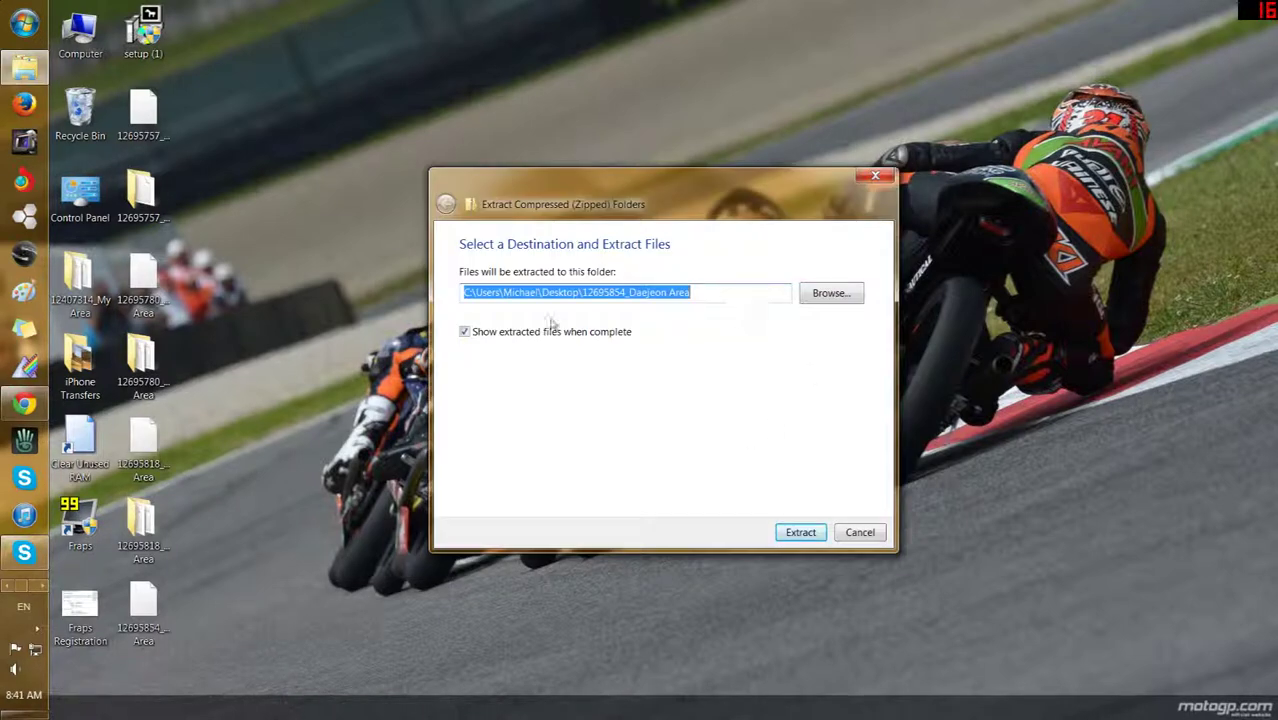
left_click(792, 534)
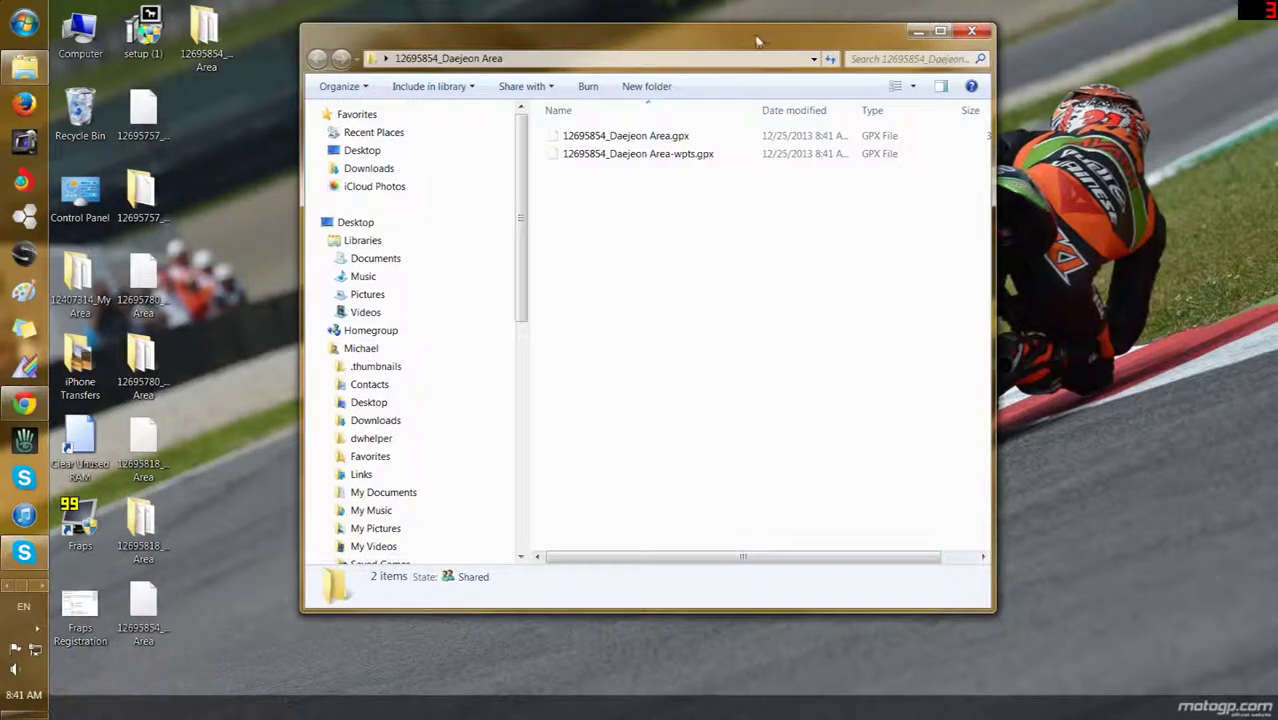
Step: Open a Computer window showing the drives and arrange it beside the extracted folder's window so the GPX files stay visible
left_click_drag(762, 37, 988, 72)
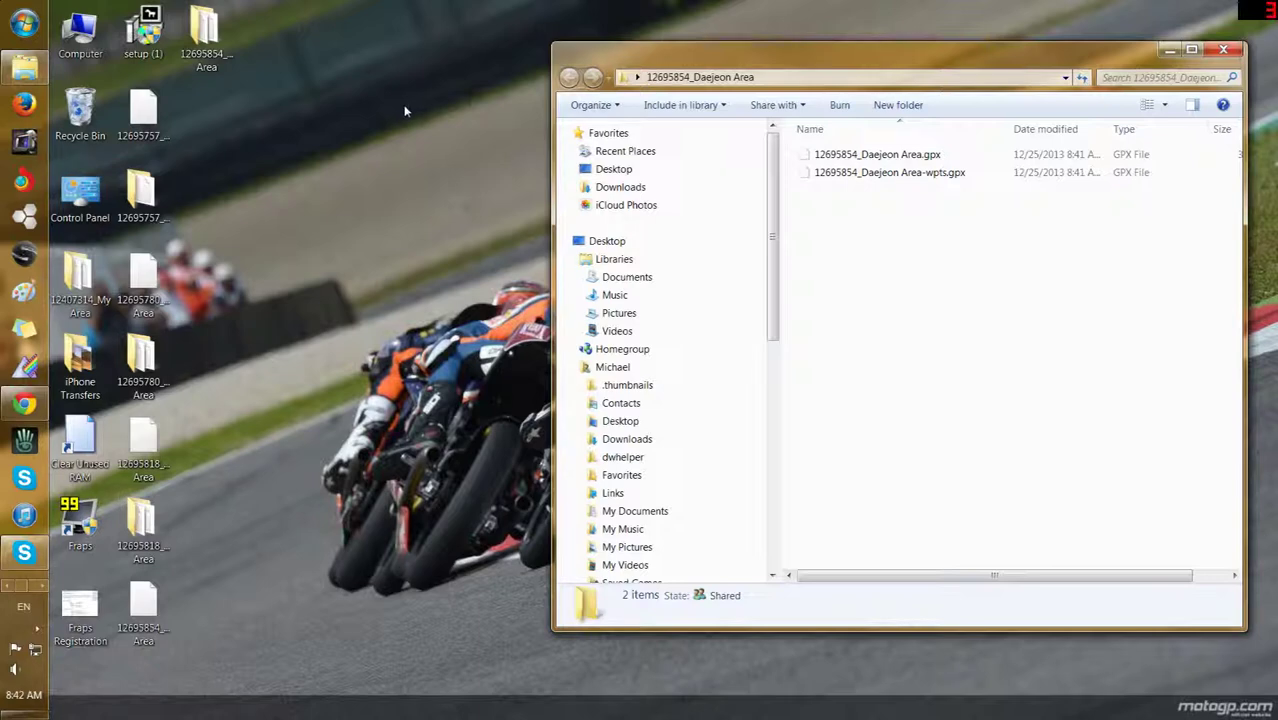
left_click(25, 22)
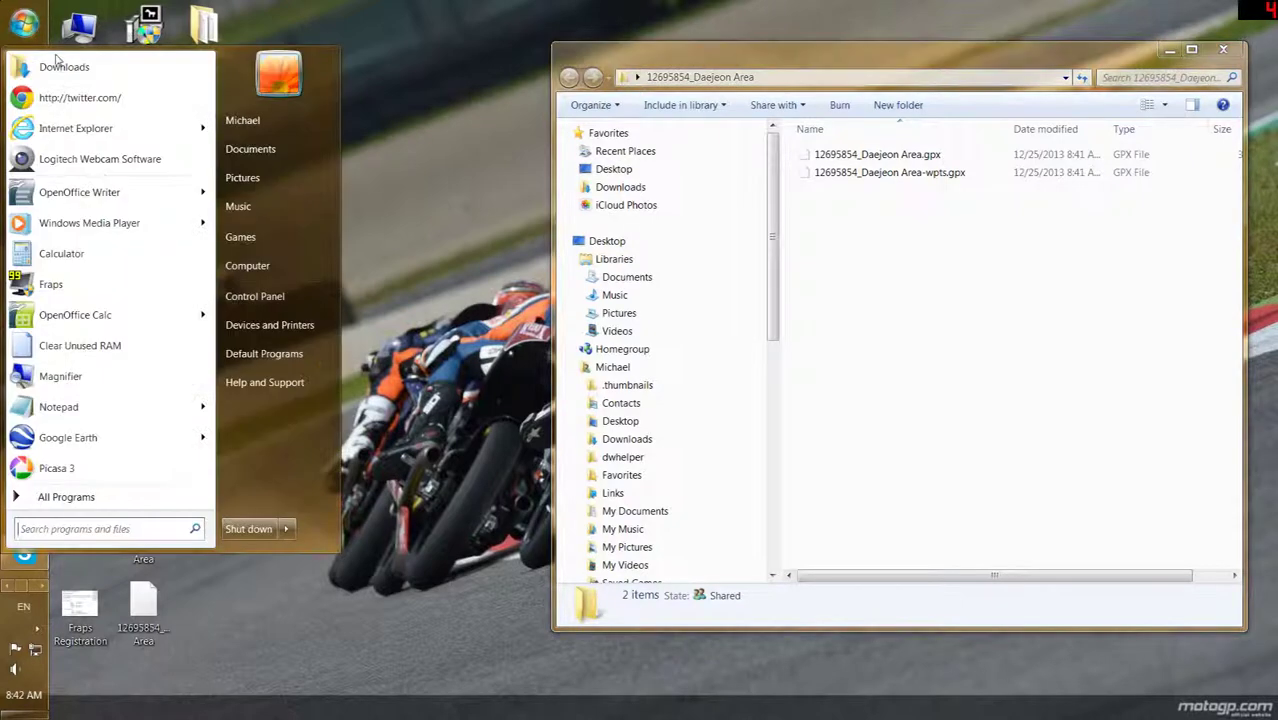
left_click(248, 265)
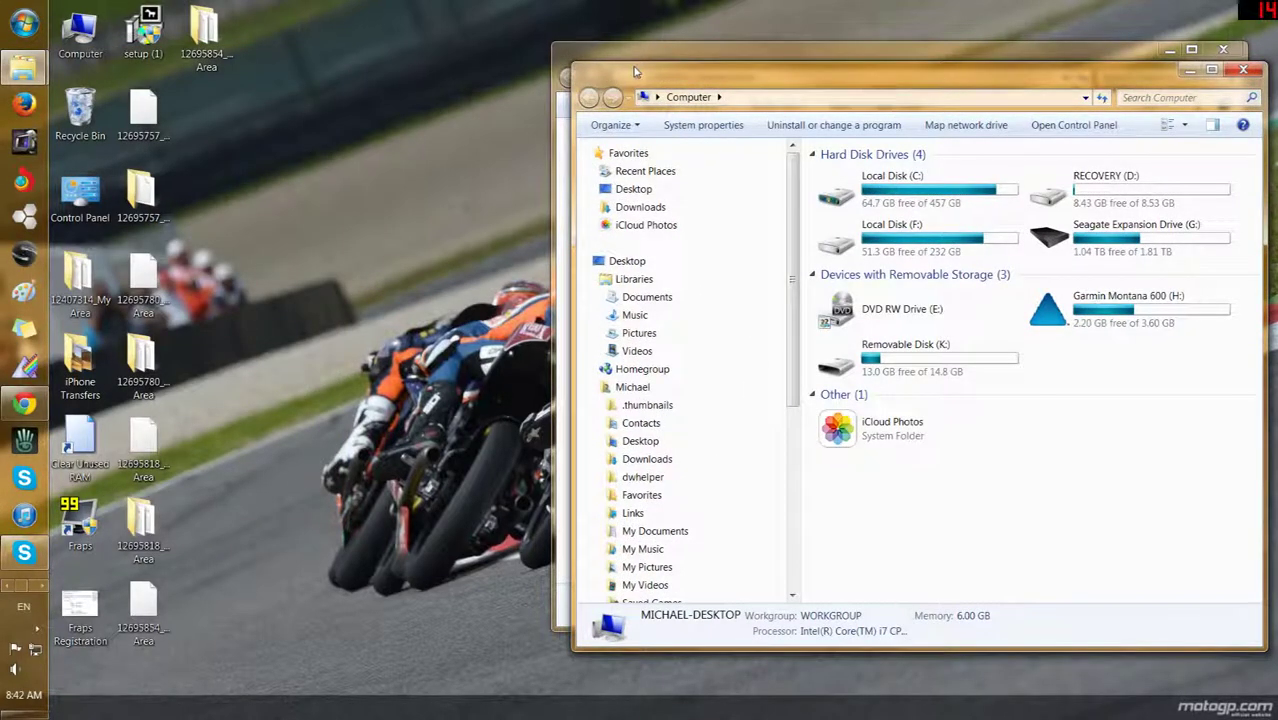
left_click_drag(634, 72, 327, 60)
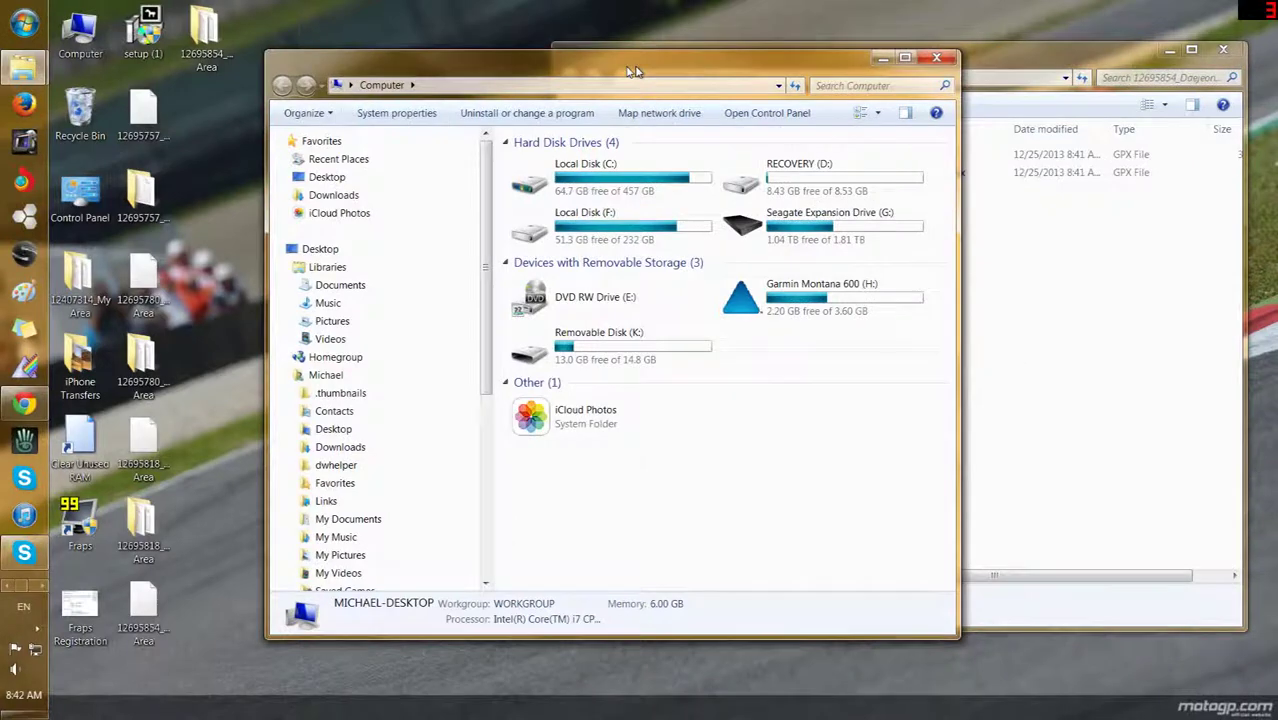
left_click_drag(631, 70, 454, 39)
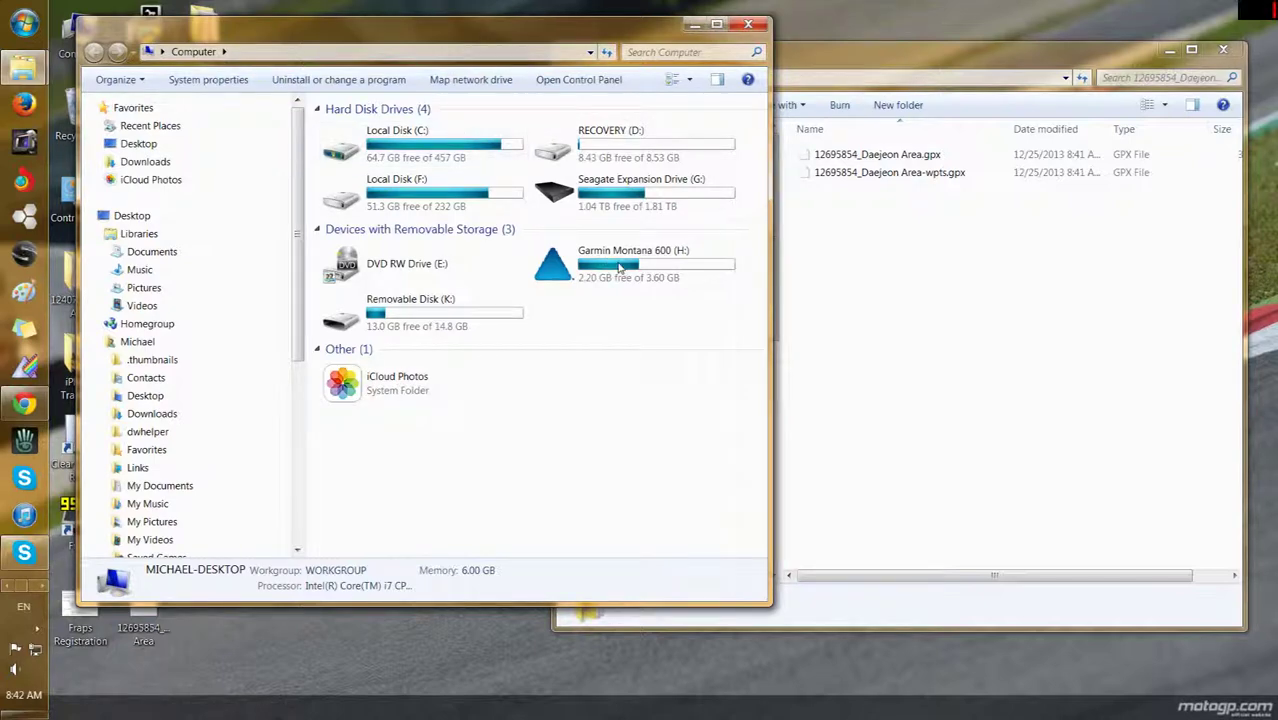
Step: Open the Garmin\GPX folder on the Garmin Montana 600 (H:) drive
mouse_move(618, 271)
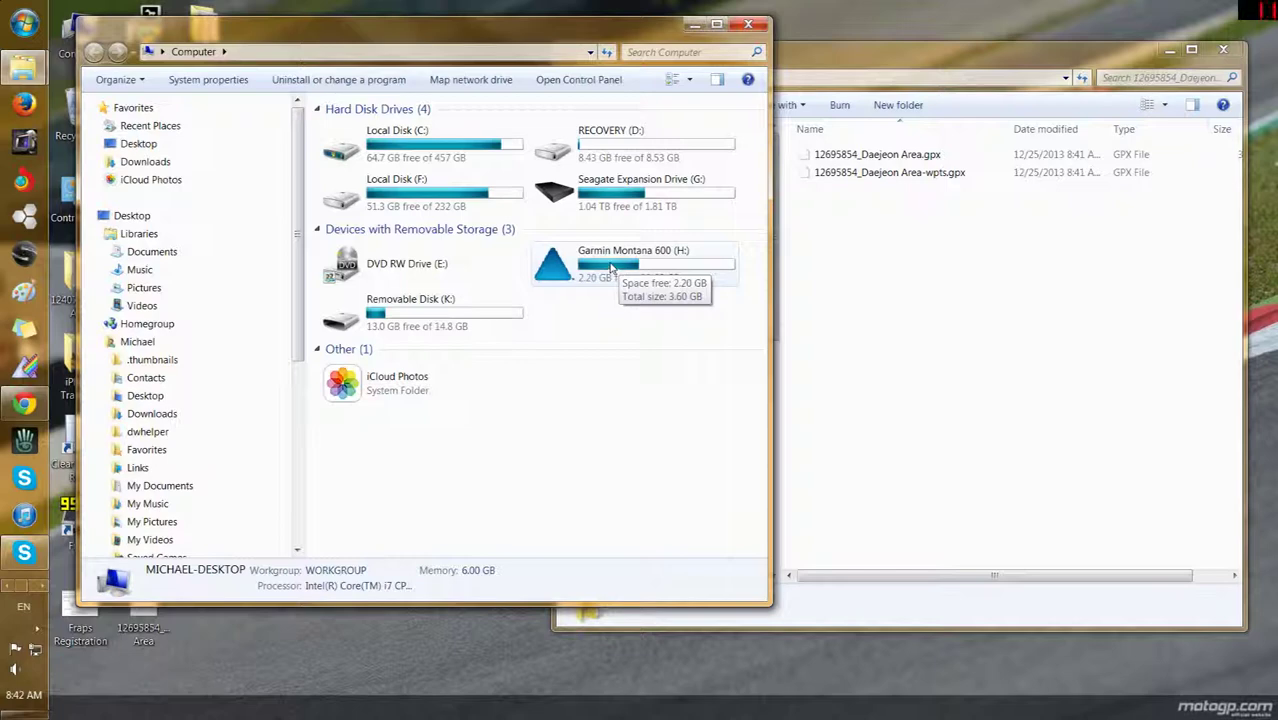
left_click(612, 268)
double_click(612, 268)
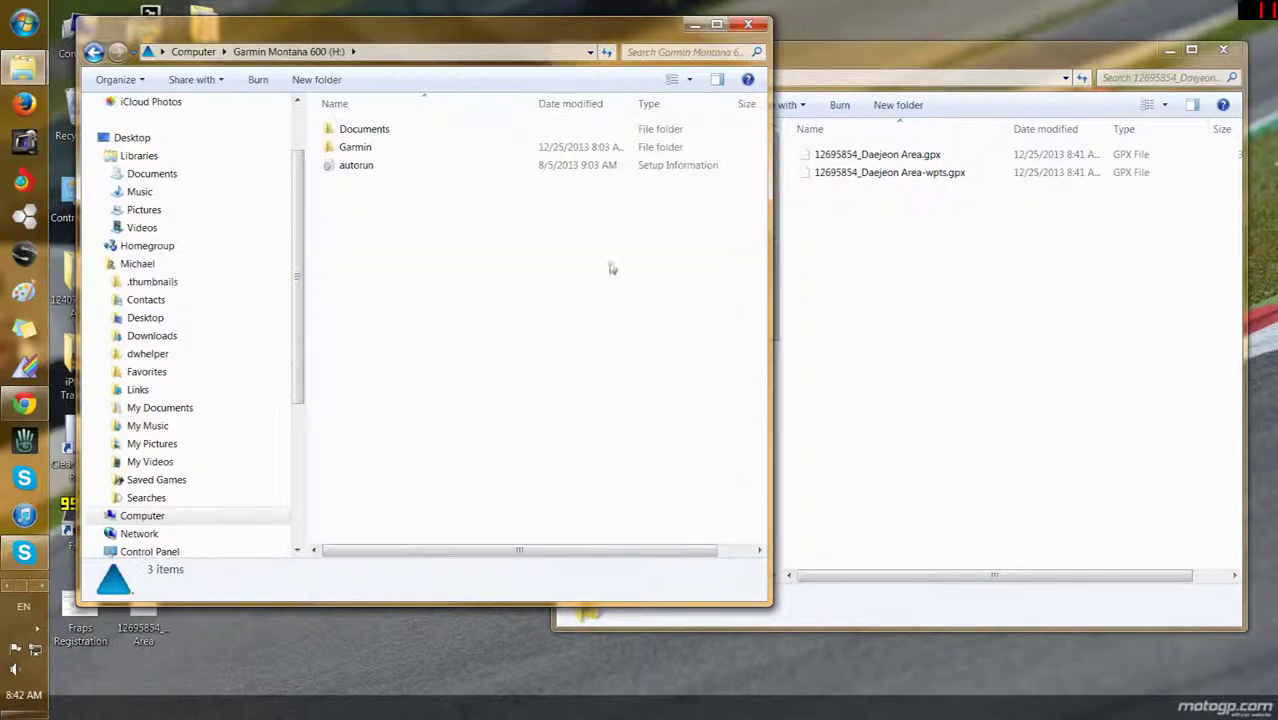
left_click(362, 147)
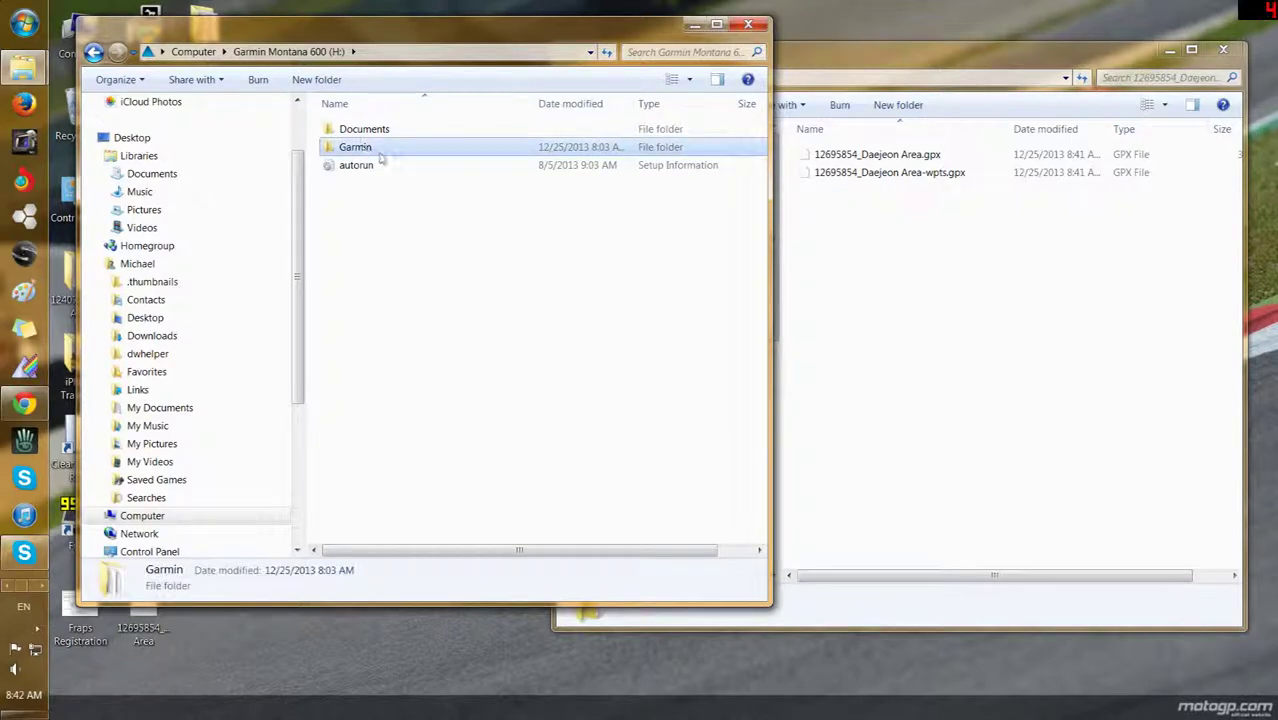
double_click(362, 147)
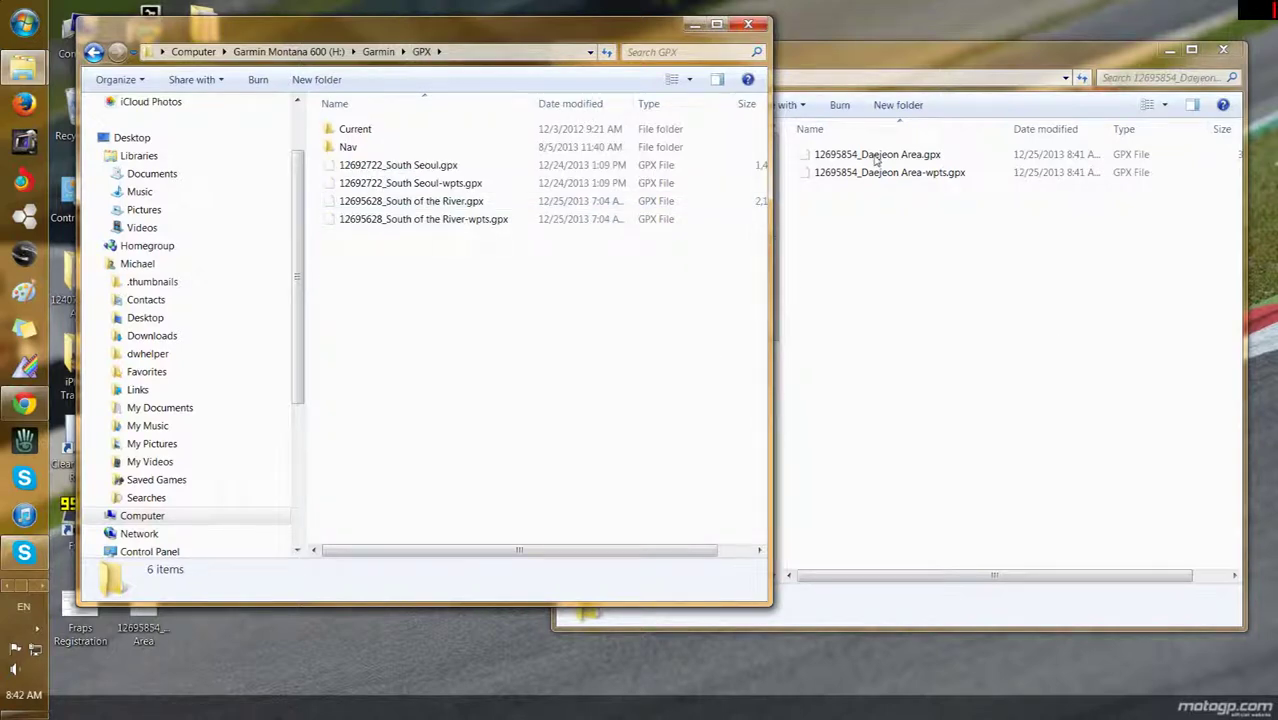
Step: Copy both extracted files, 12695854_Daejeon Area.gpx and 12695854_Daejeon Area-wpts.gpx, into the Garmin's GPX folder
left_click(877, 157)
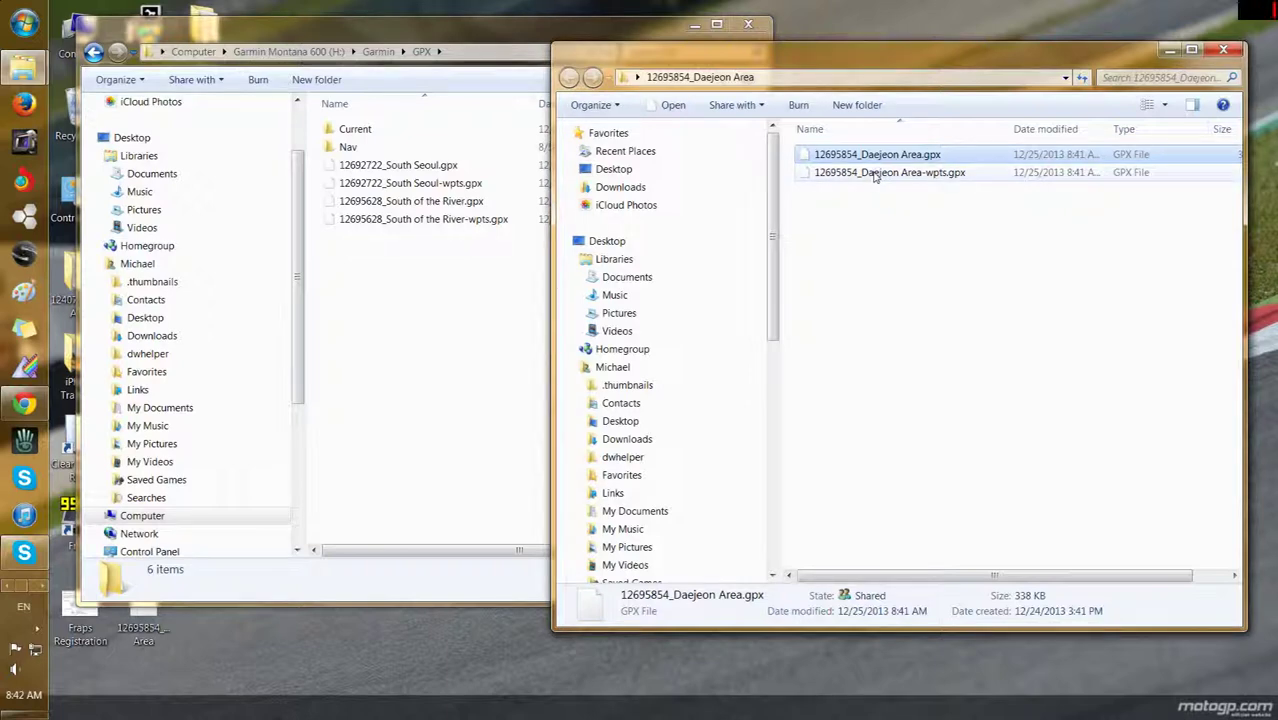
left_click(874, 175, "shift")
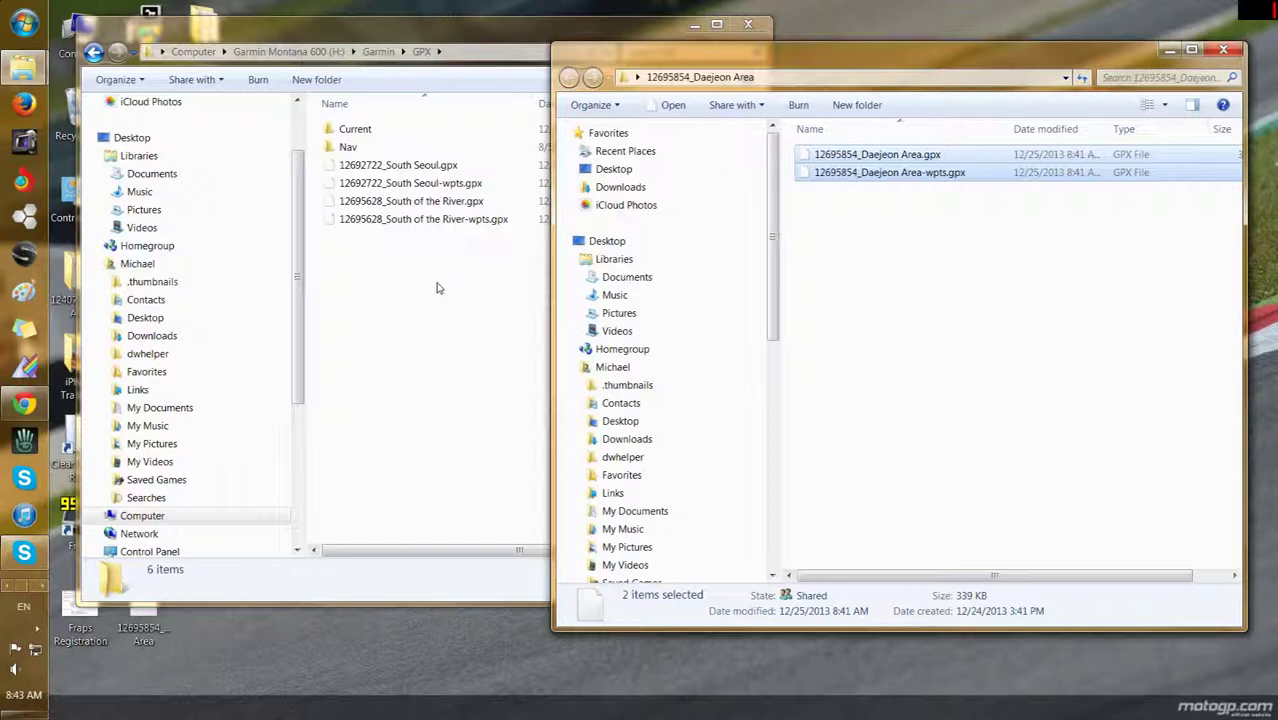
left_click_drag(880, 163, 630, 279)
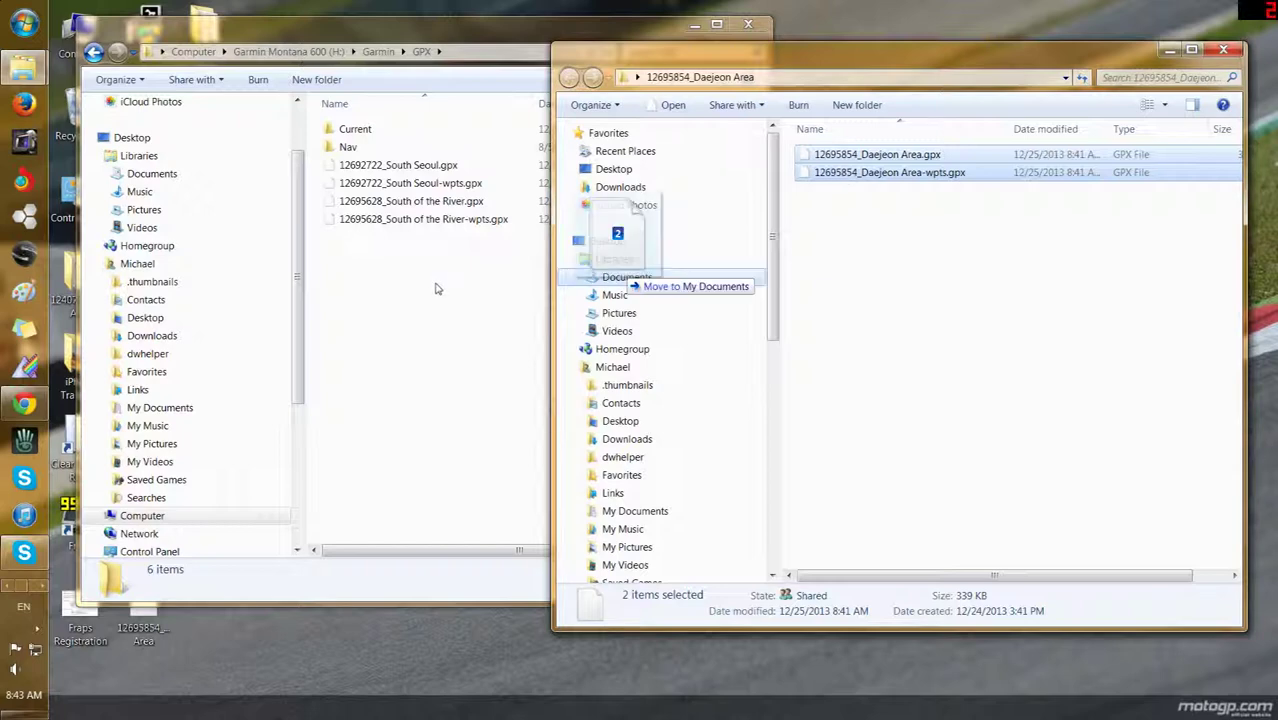
left_click_drag(435, 289, 421, 290)
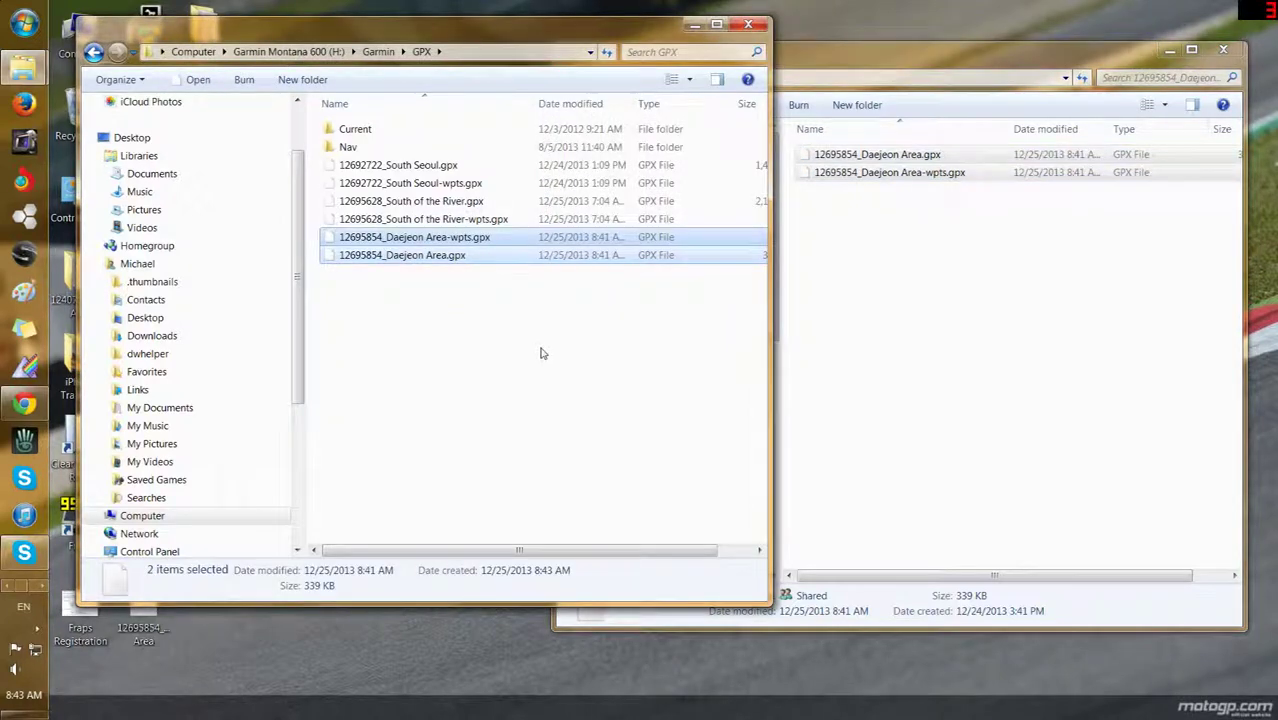
Step: Close the extracted Daejeon Area folder's window and reposition the Garmin's GPX folder window clear of the desktop icons
left_click(1110, 60)
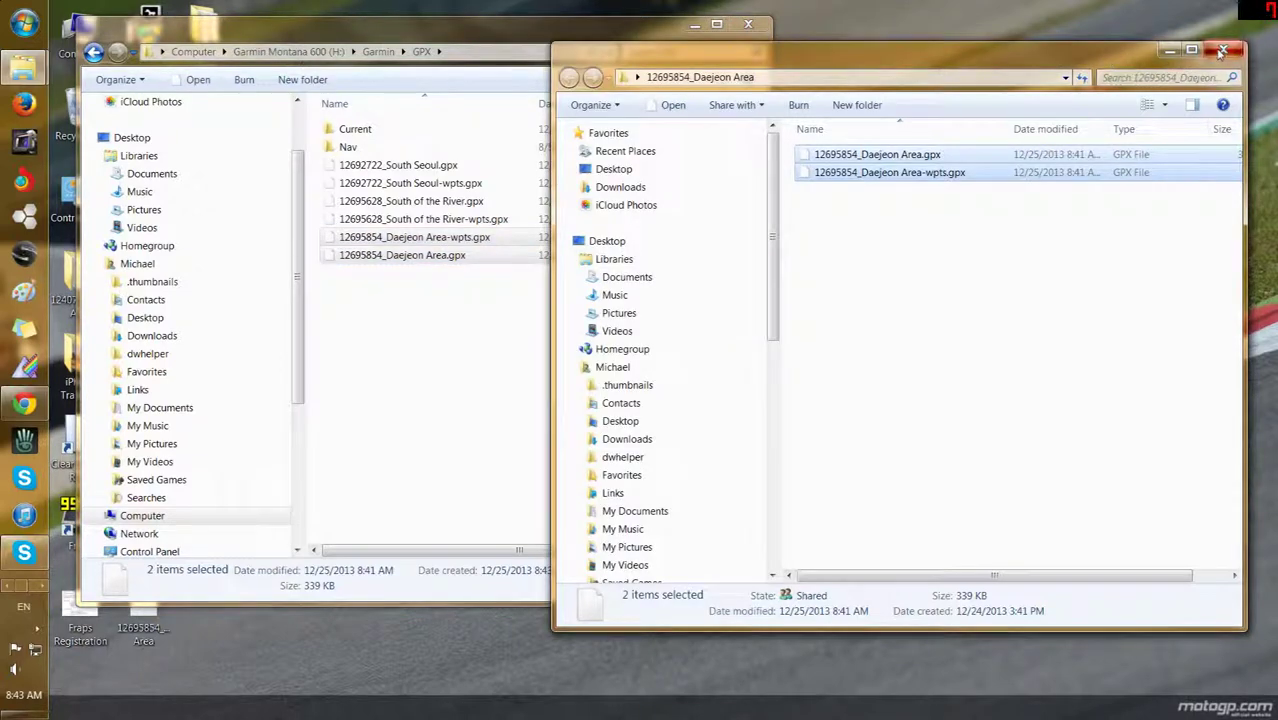
left_click(1222, 51)
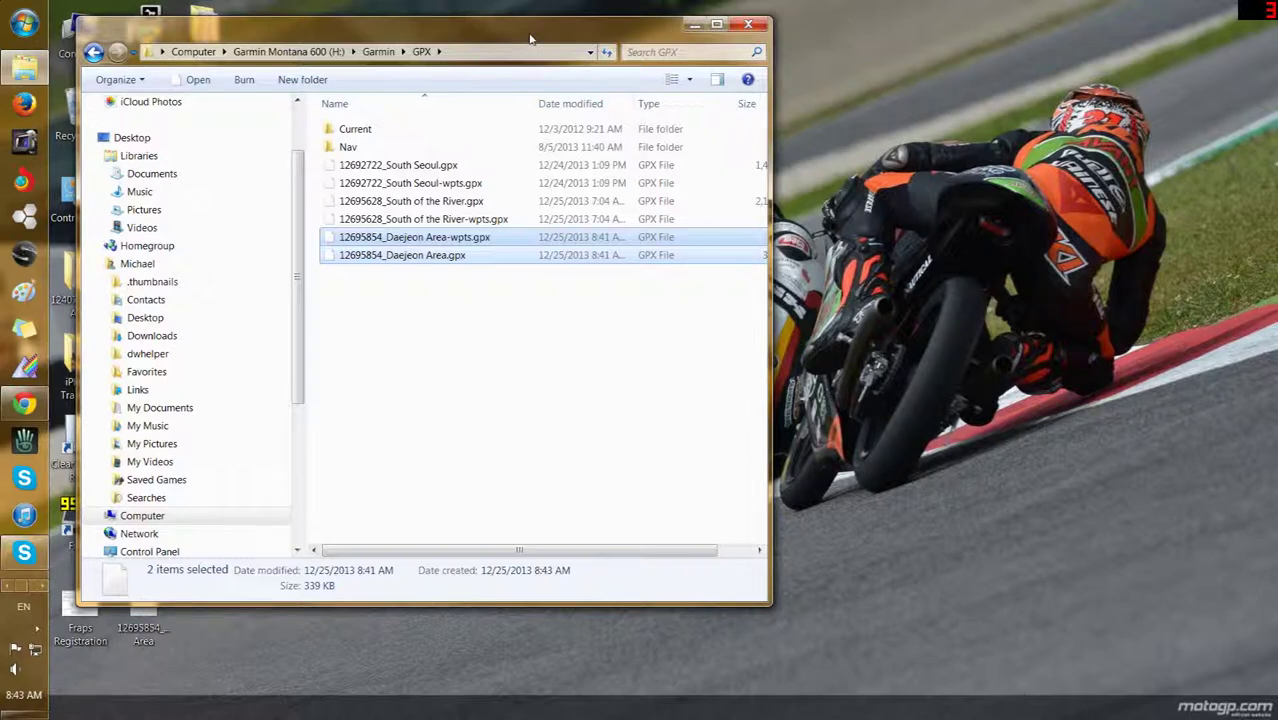
left_click_drag(547, 40, 685, 25)
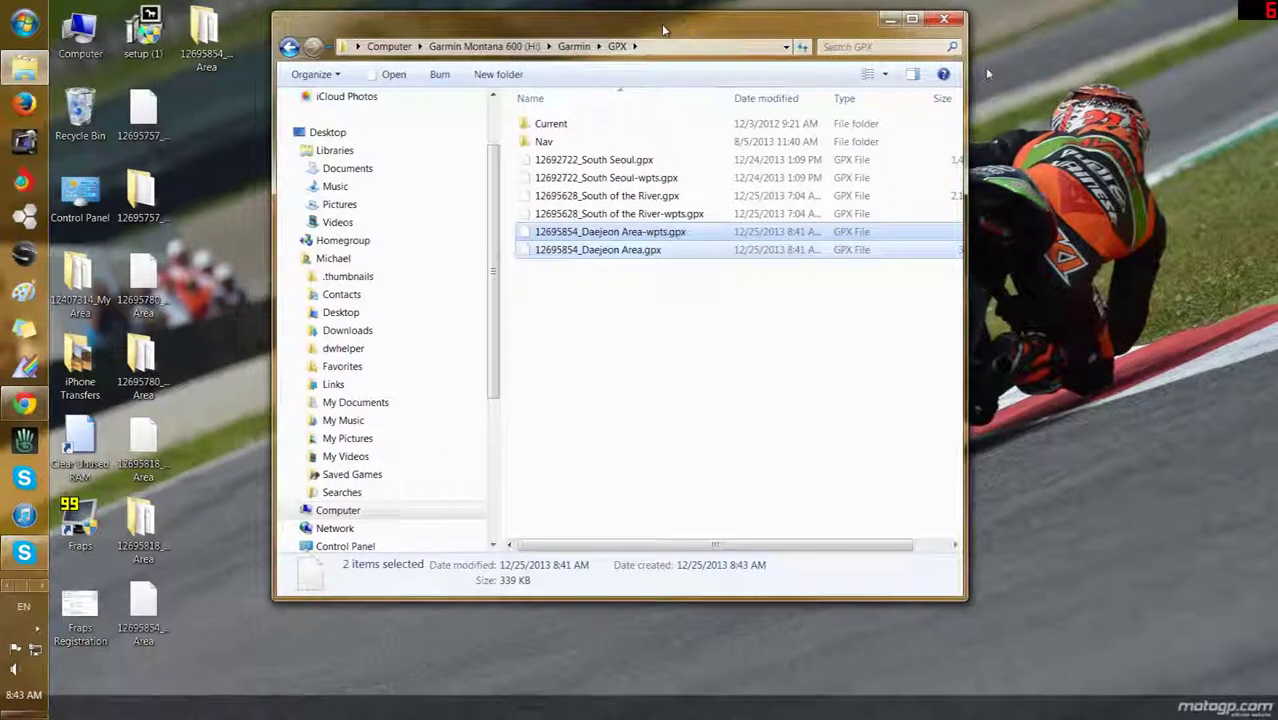